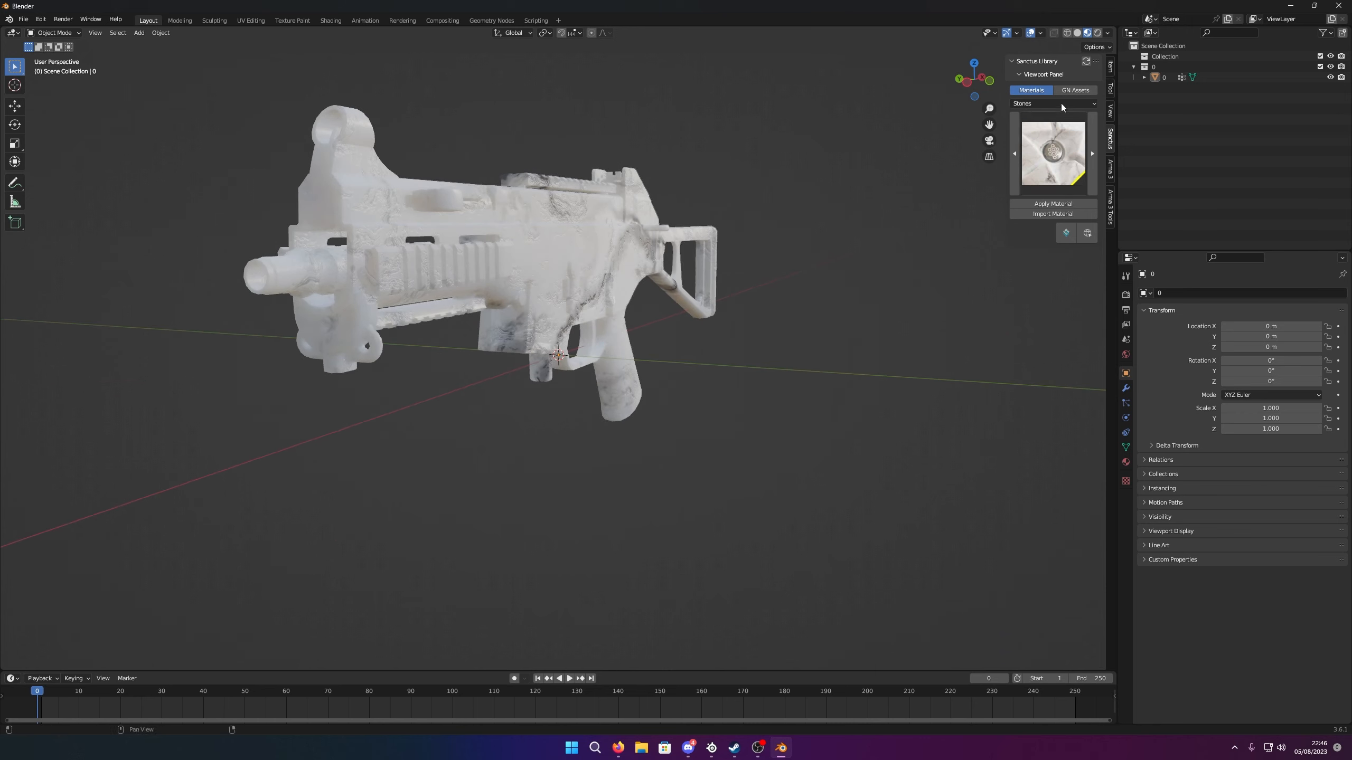
Apply the Mm 03 material from the Sanctus Library's Metals category to the gun
{"action": "left_click", "coordinate": [1060, 102]}
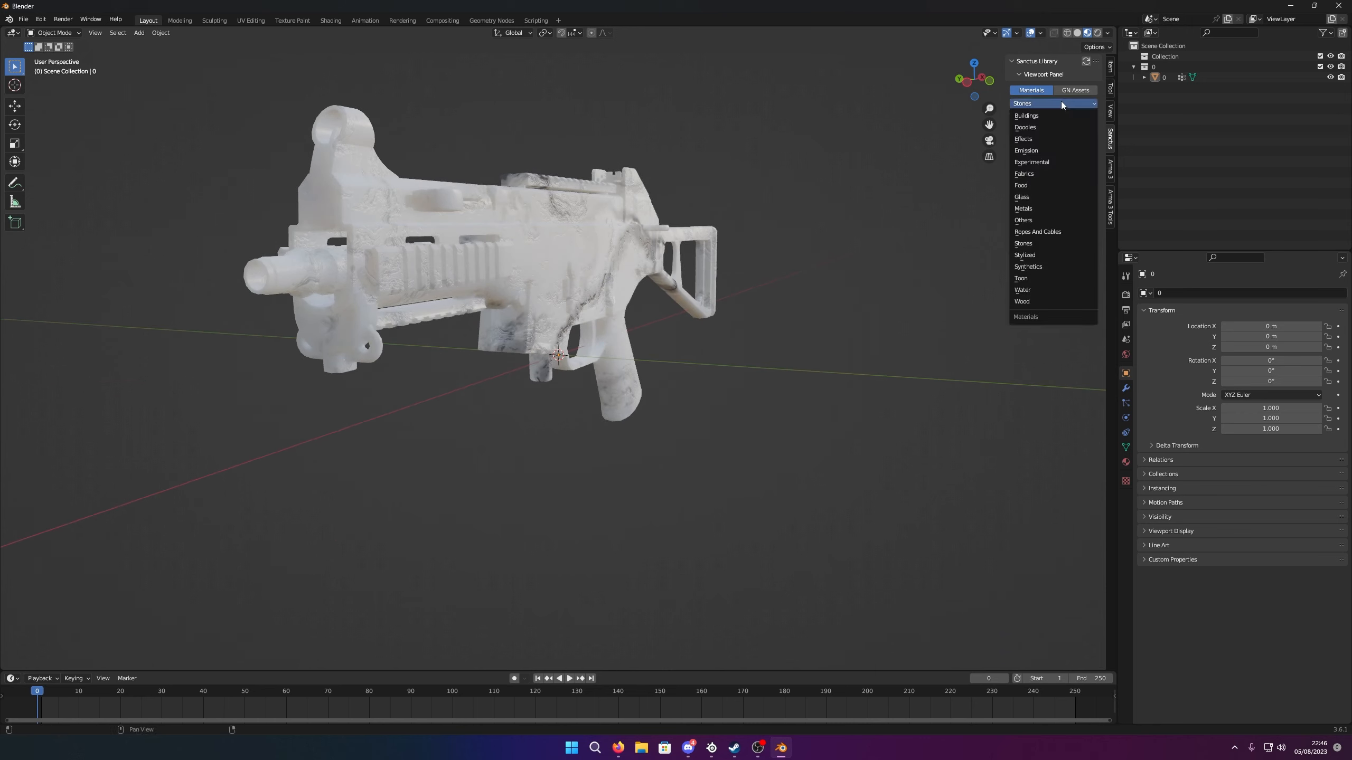
{"action": "left_click", "coordinate": [1031, 208]}
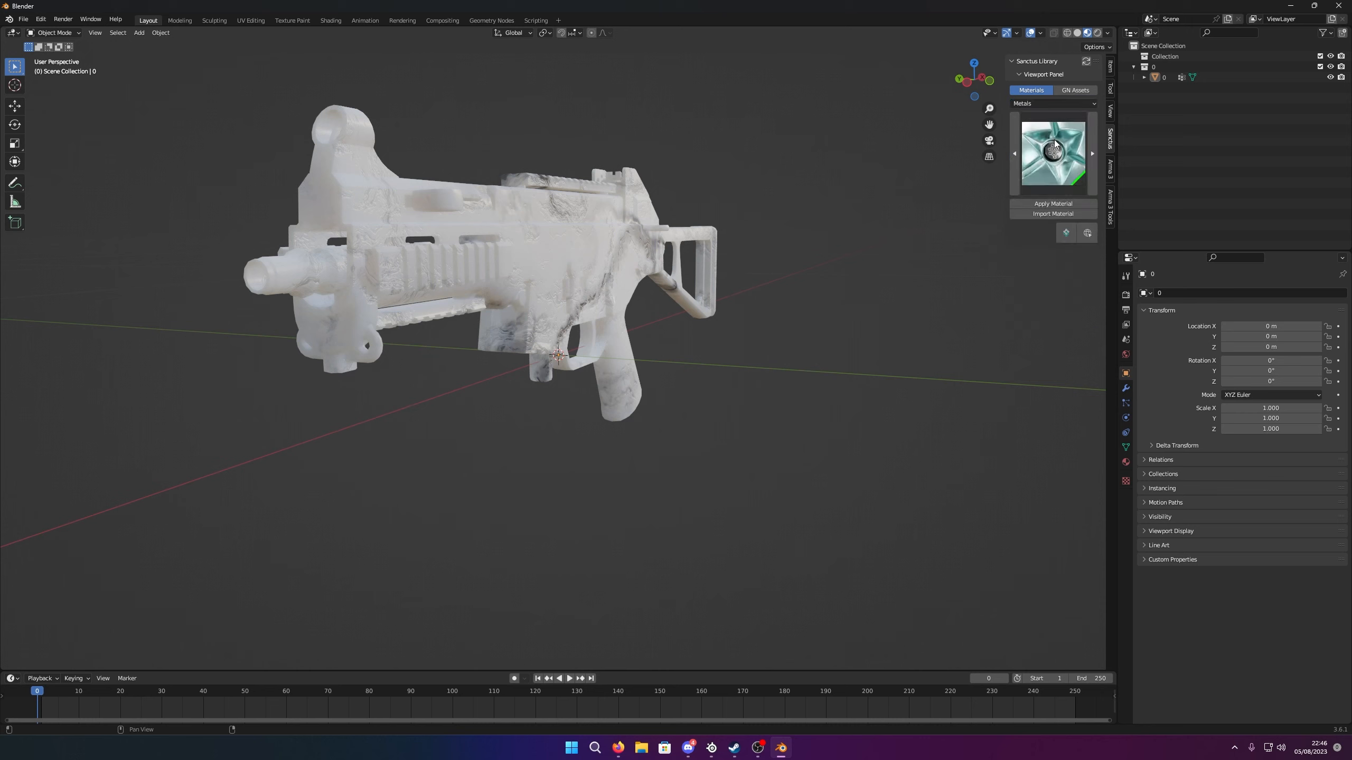
{"action": "left_click", "coordinate": [1056, 143]}
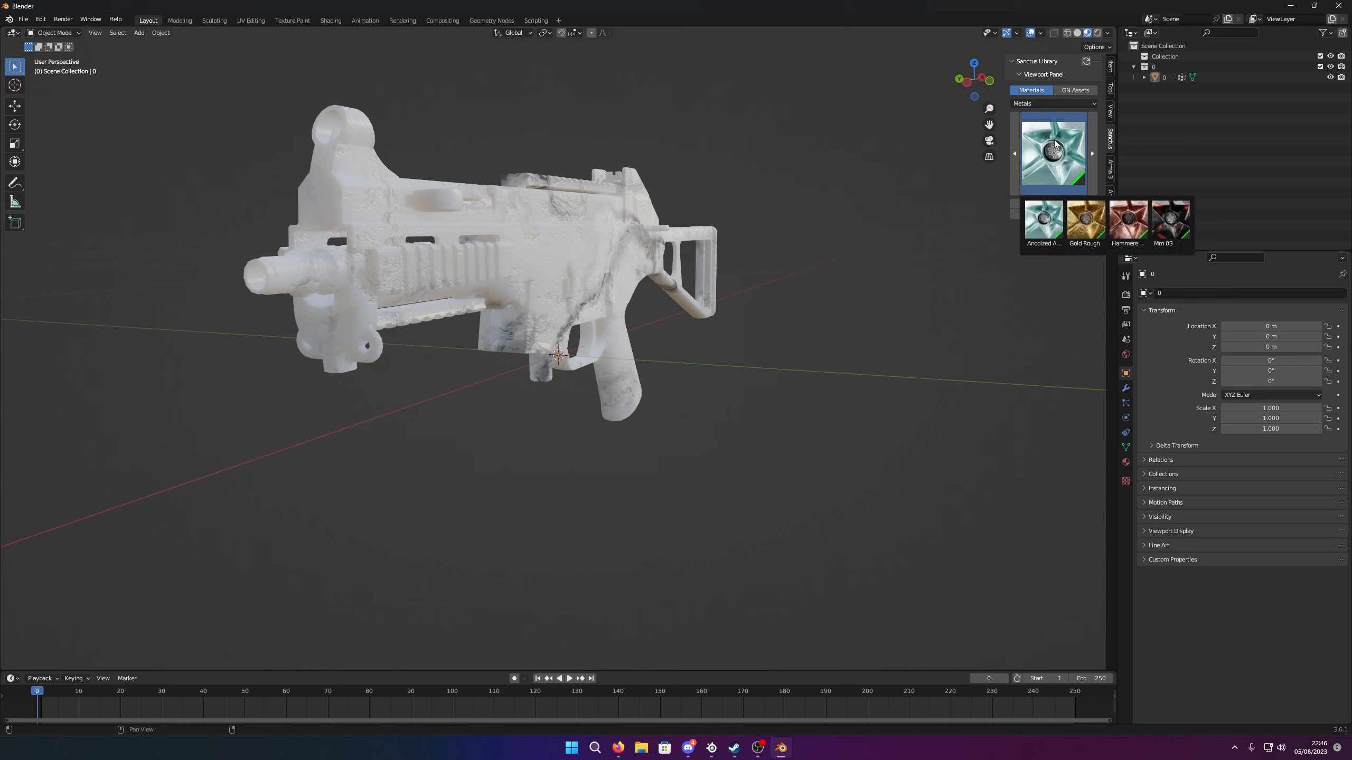
{"action": "left_click", "coordinate": [1176, 226]}
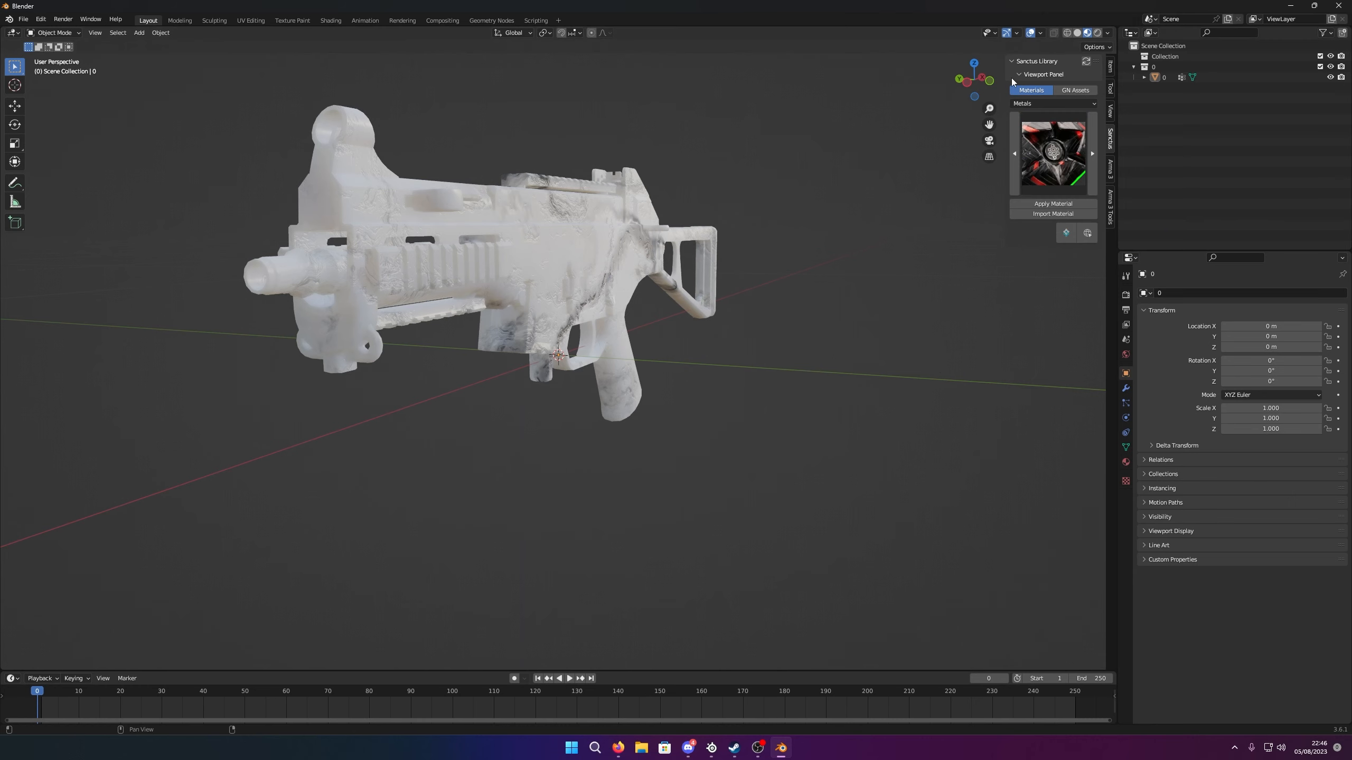
{"action": "left_click", "coordinate": [1062, 203]}
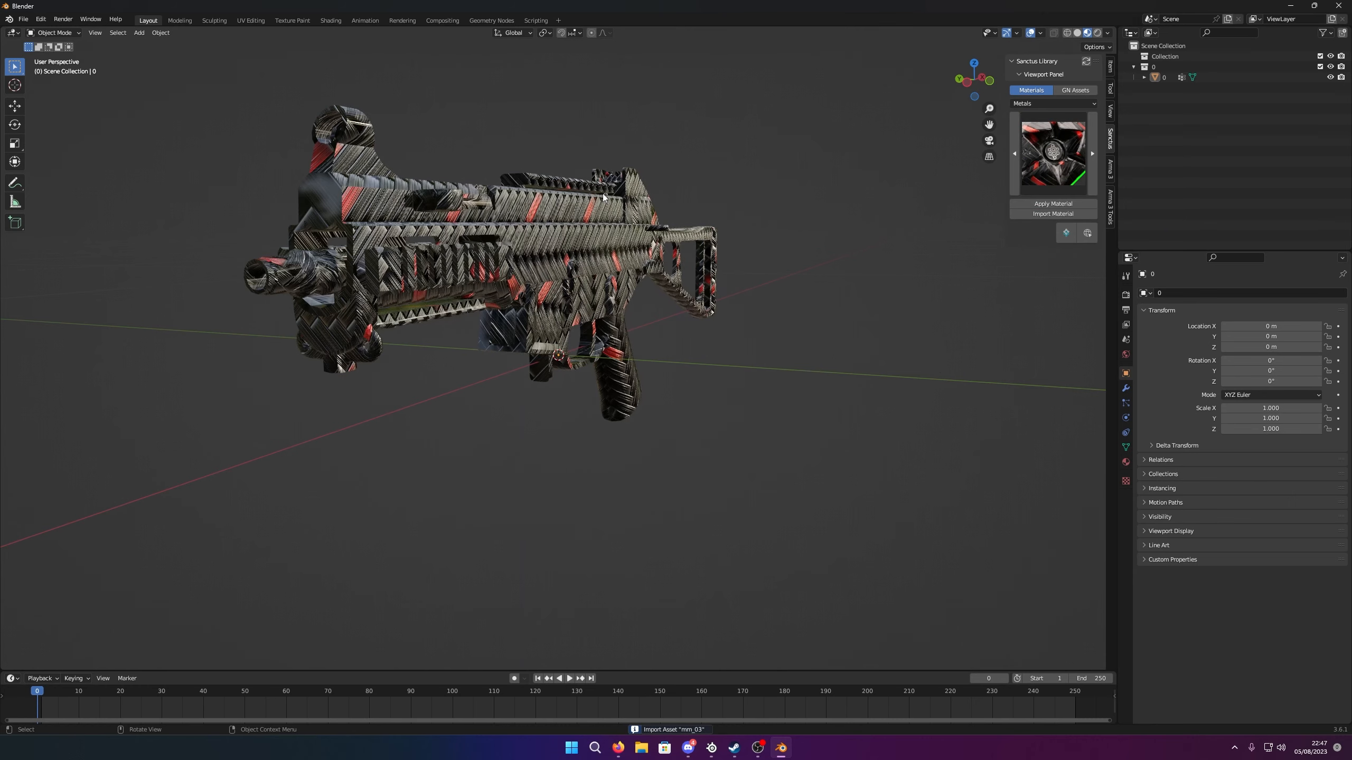
{"action": "middle_click_drag", "start_coordinate": [763, 206], "coordinate": [568, 222]}
{"action": "scroll", "coordinate": [567, 220], "scroll_direction": "up", "scroll_amount": 3}
{"action": "scroll", "coordinate": [568, 217], "scroll_direction": "down", "scroll_amount": 3}
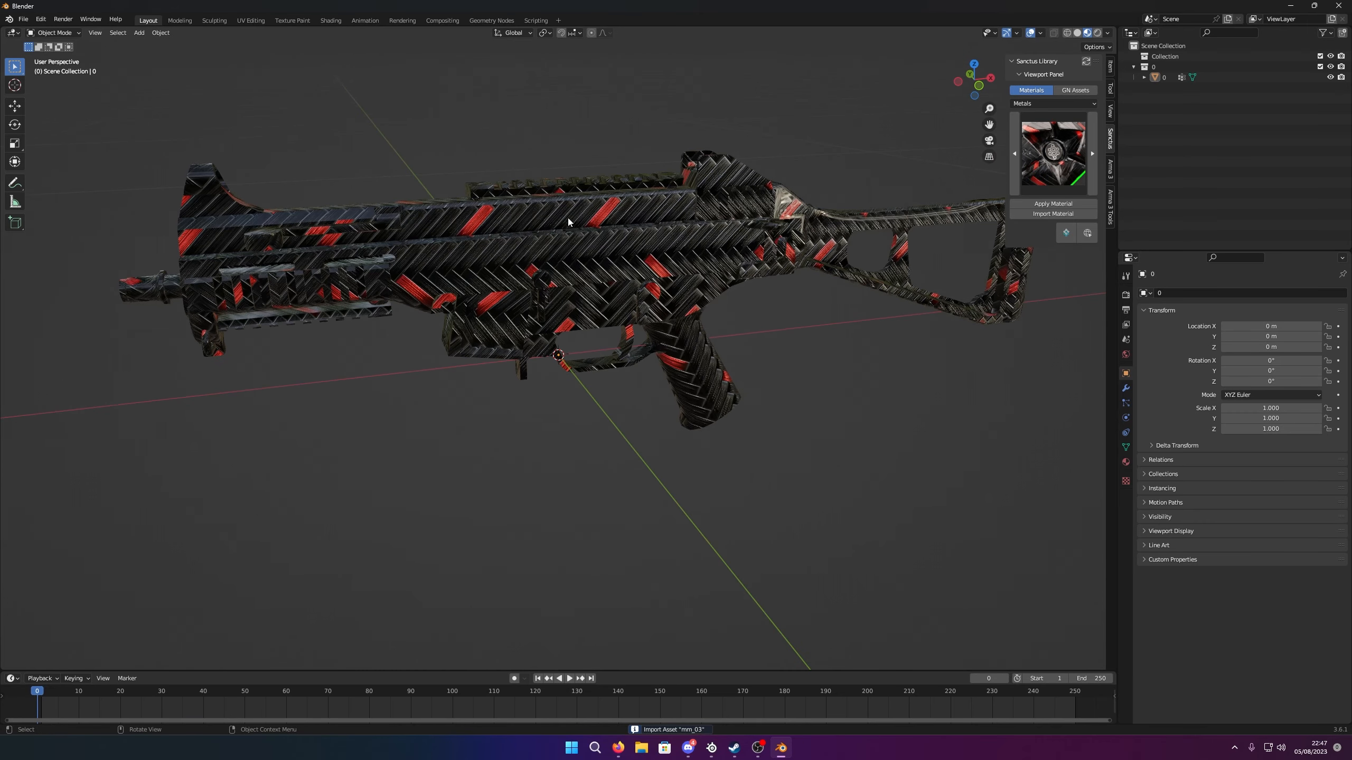
In the Shading workspace, detach Metal Mesh from Material Output and add a DayZ Texture Baker v1.003 node between them
{"action": "left_click", "coordinate": [330, 21]}
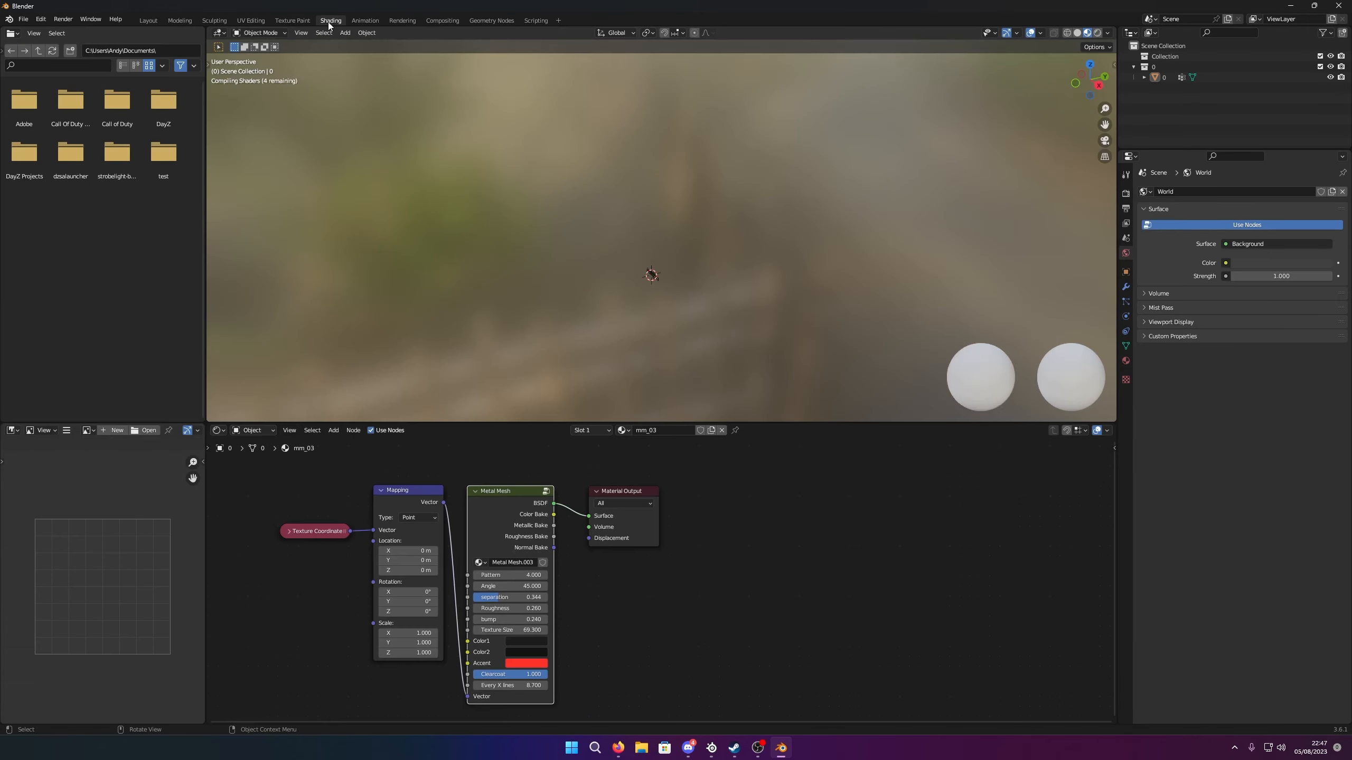
{"action": "middle_click_drag", "start_coordinate": [471, 485], "coordinate": [540, 462]}
{"action": "mouse_move", "coordinate": [685, 468]}
{"action": "left_mouse_down"}
{"action": "mouse_move", "coordinate": [811, 472]}
{"action": "mouse_move", "coordinate": [772, 493]}
{"action": "mouse_move", "coordinate": [703, 480]}
{"action": "left_mouse_up"}
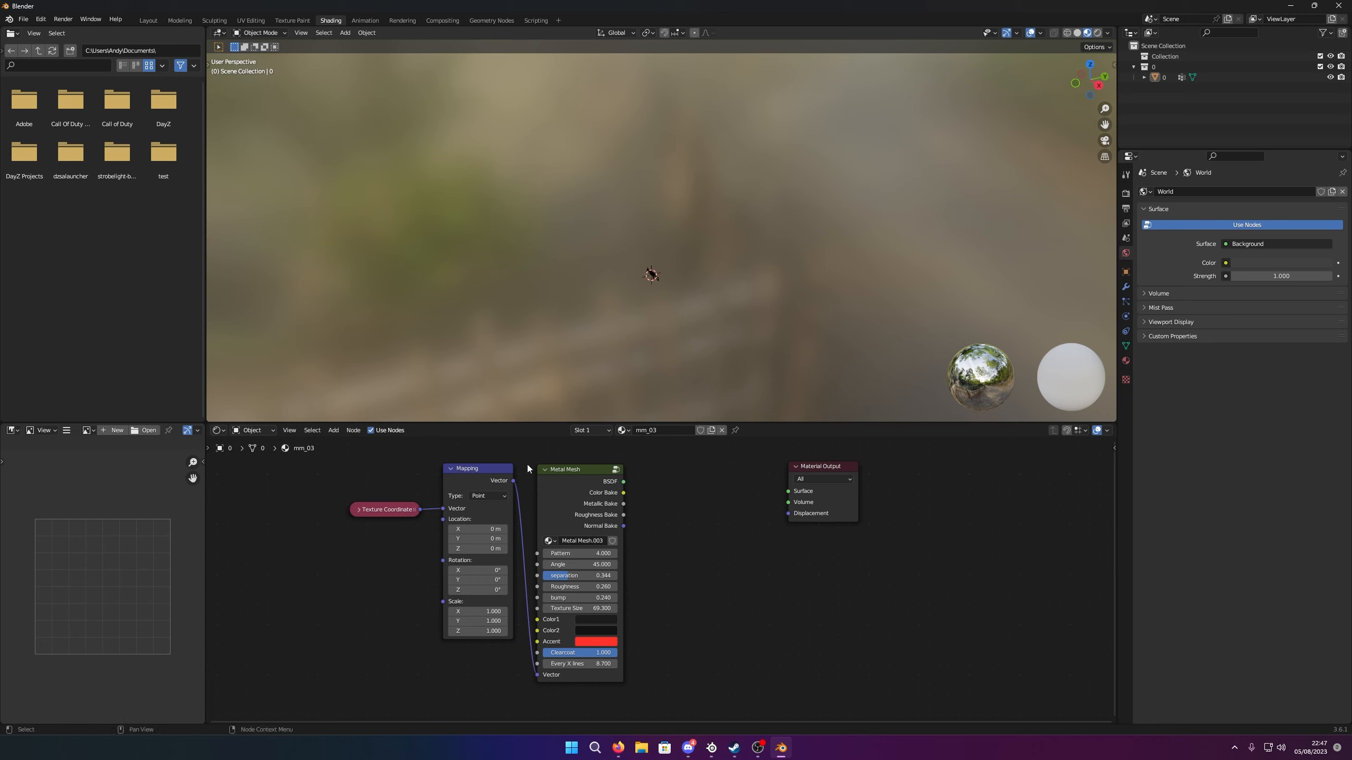
{"action": "left_click", "coordinate": [334, 430]}
{"action": "type", "text": "da"}
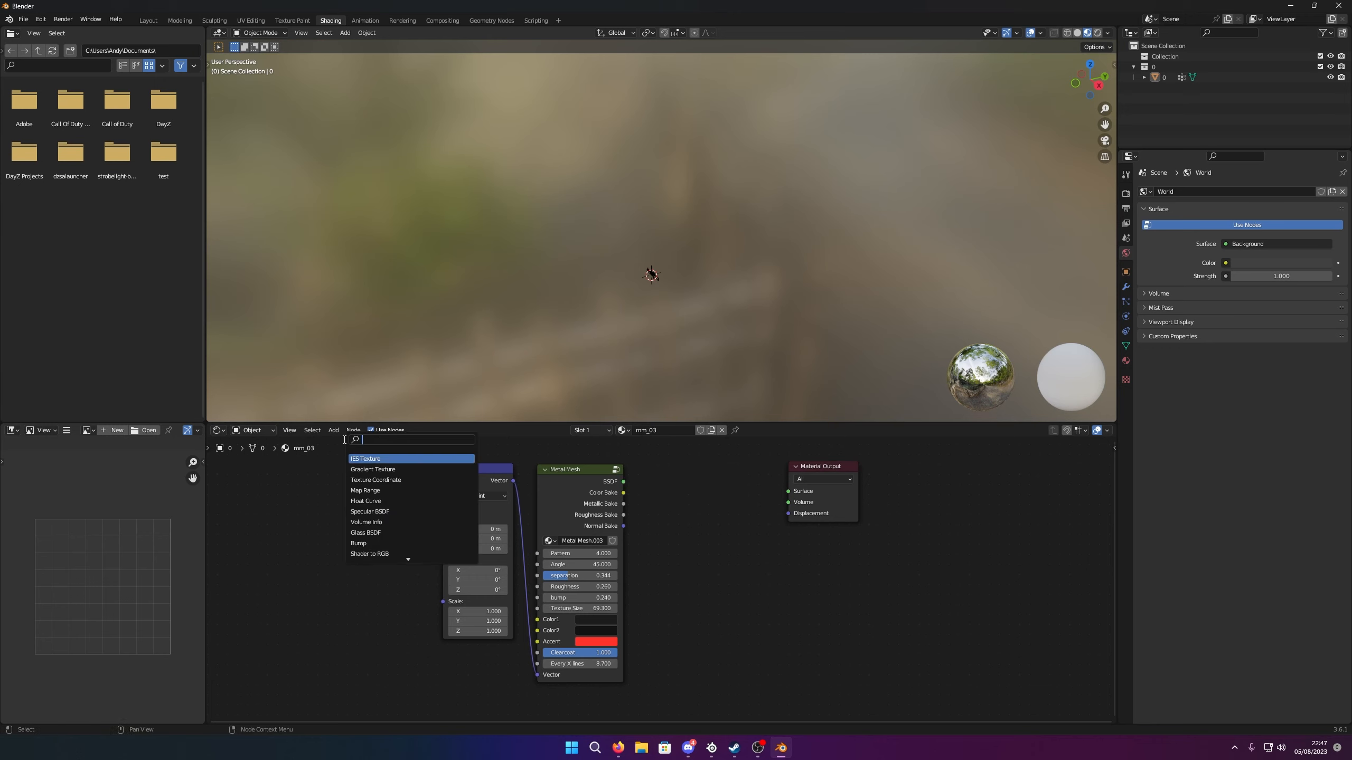
{"action": "type", "text": "yz"}
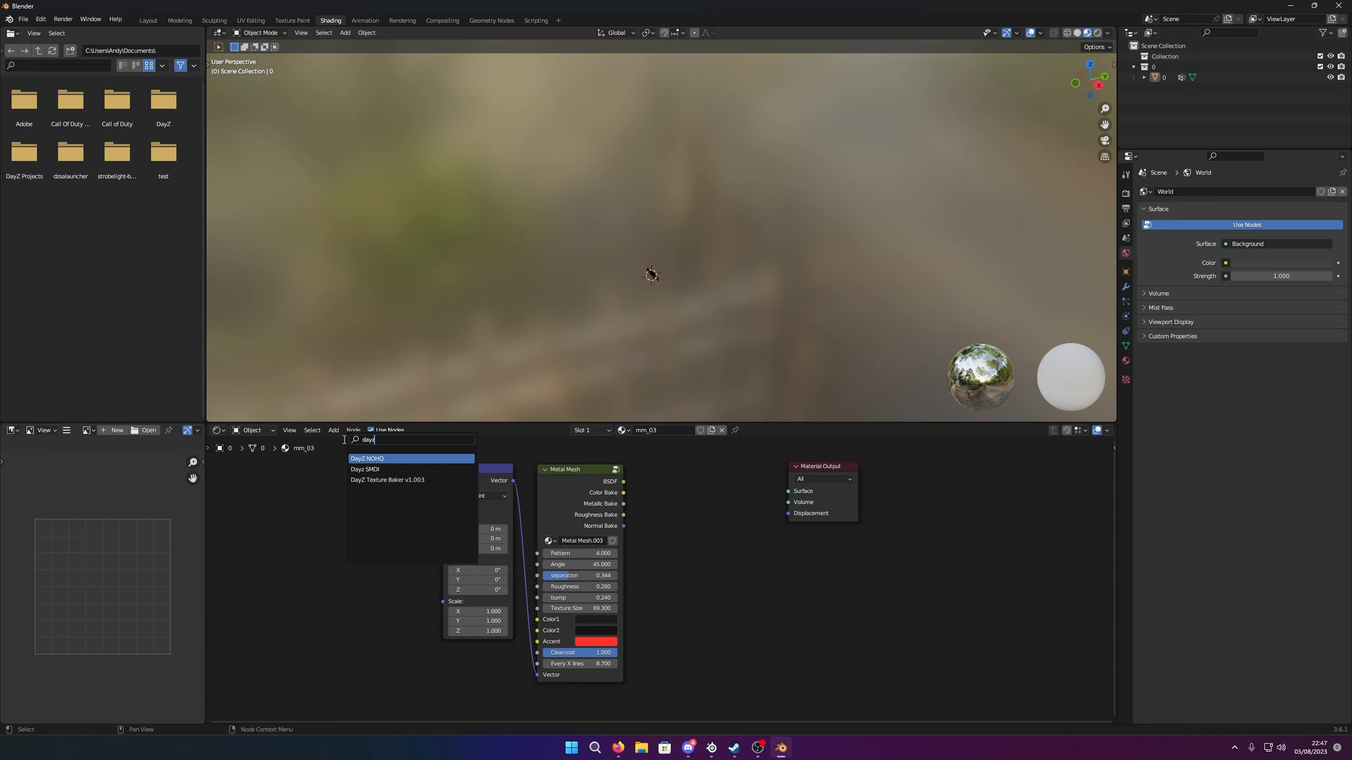
{"action": "left_click", "coordinate": [403, 481]}
{"action": "left_click", "coordinate": [728, 505]}
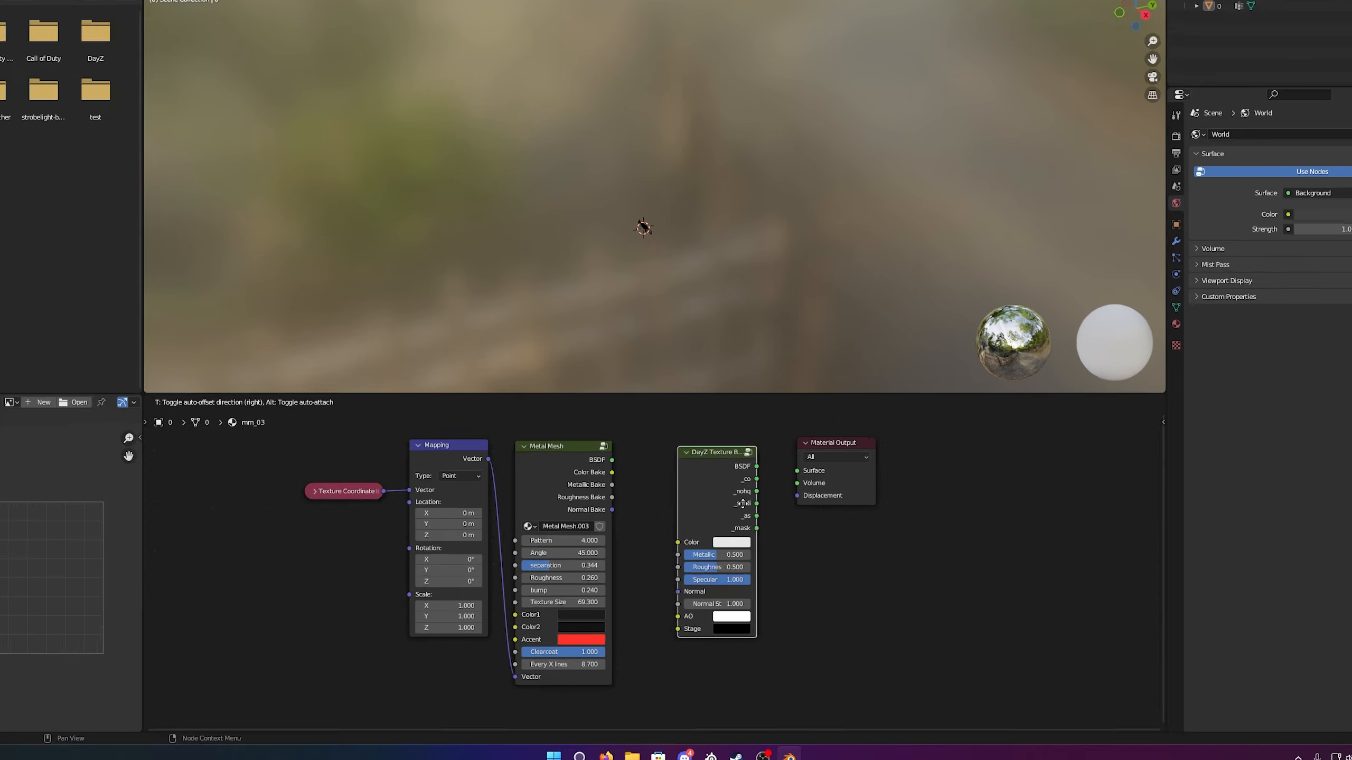
Link Metal Mesh's Color, Metallic, Roughness and Normal Bake outputs to the baker's matching inputs, and the baker's BSDF to Surface
{"action": "left_click_drag", "start_coordinate": [417, 126], "coordinate": [561, 292]}
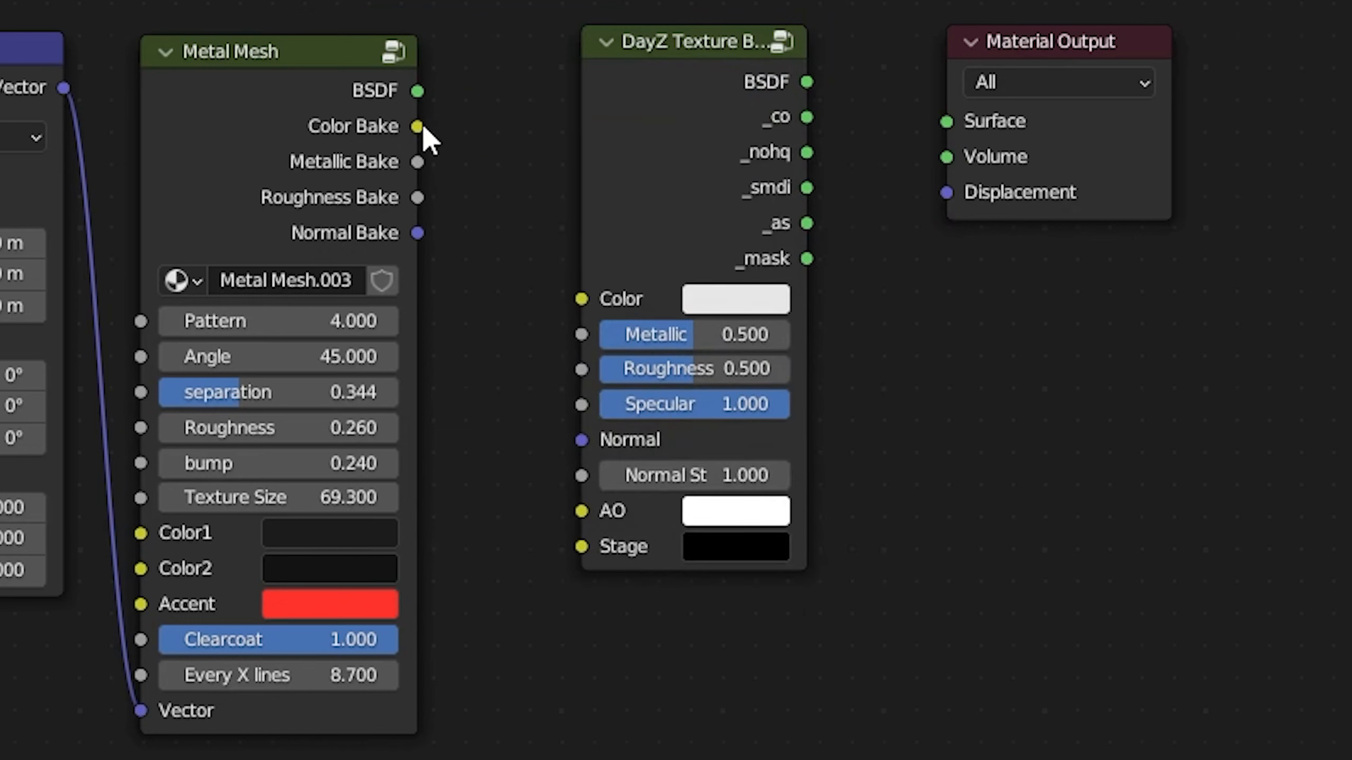
{"action": "left_click_drag", "start_coordinate": [417, 126], "coordinate": [582, 299]}
{"action": "left_click_drag", "start_coordinate": [301, 49], "coordinate": [325, 9]}
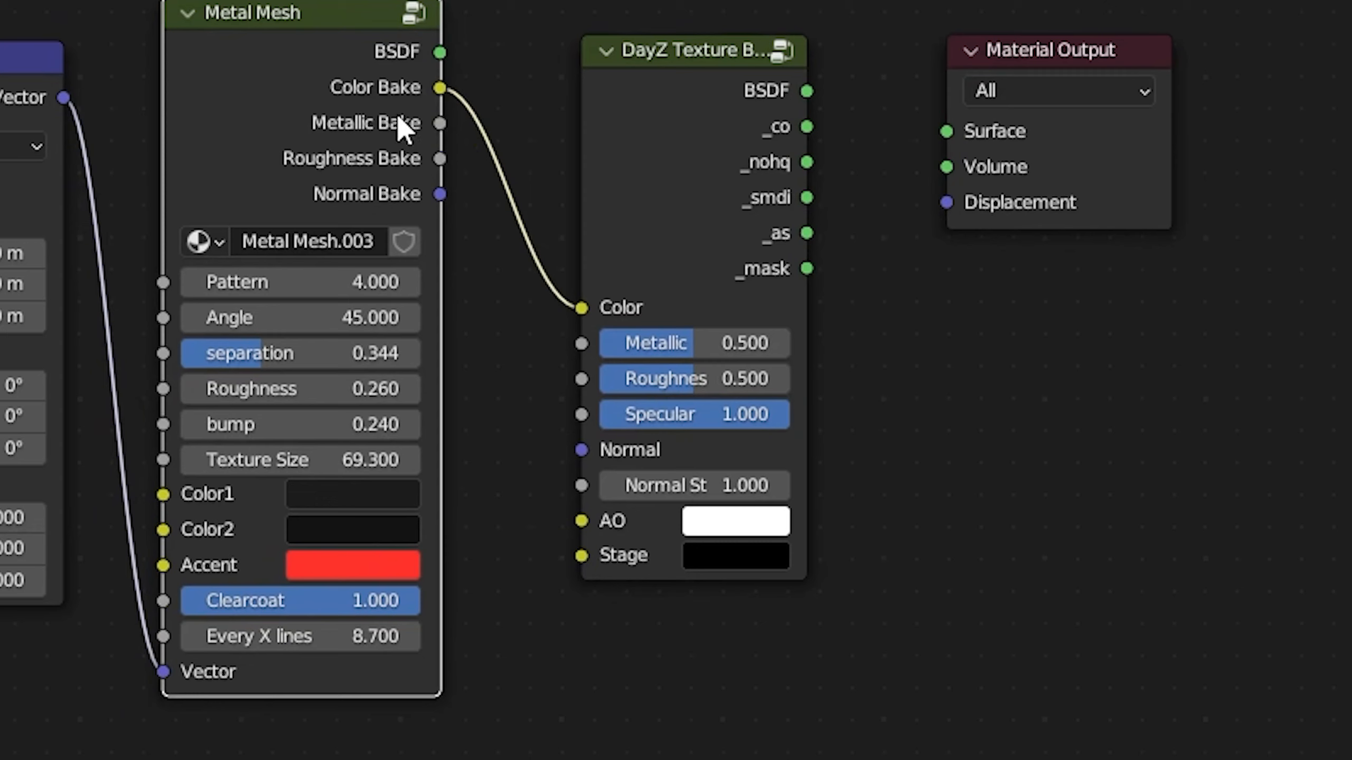
{"action": "left_click_drag", "start_coordinate": [440, 123], "coordinate": [578, 349]}
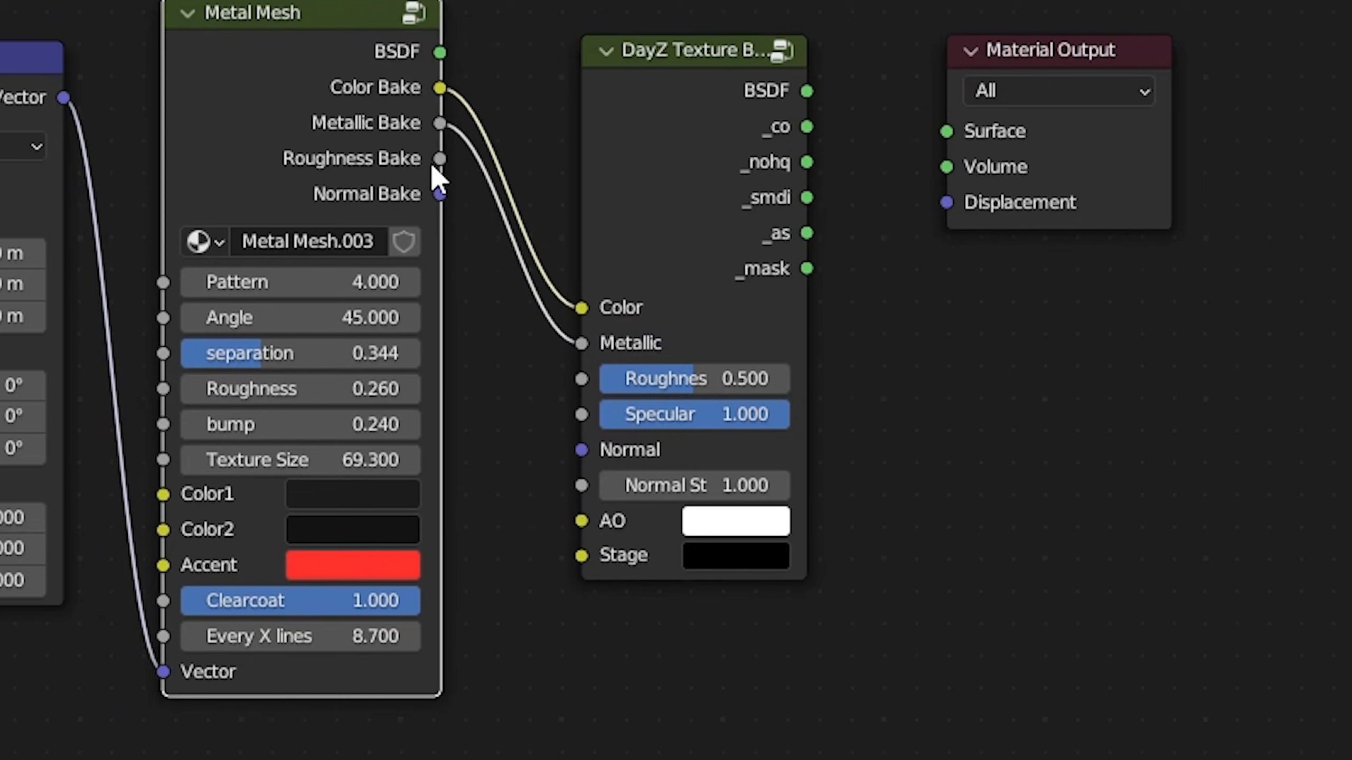
{"action": "left_click_drag", "start_coordinate": [440, 158], "coordinate": [582, 378]}
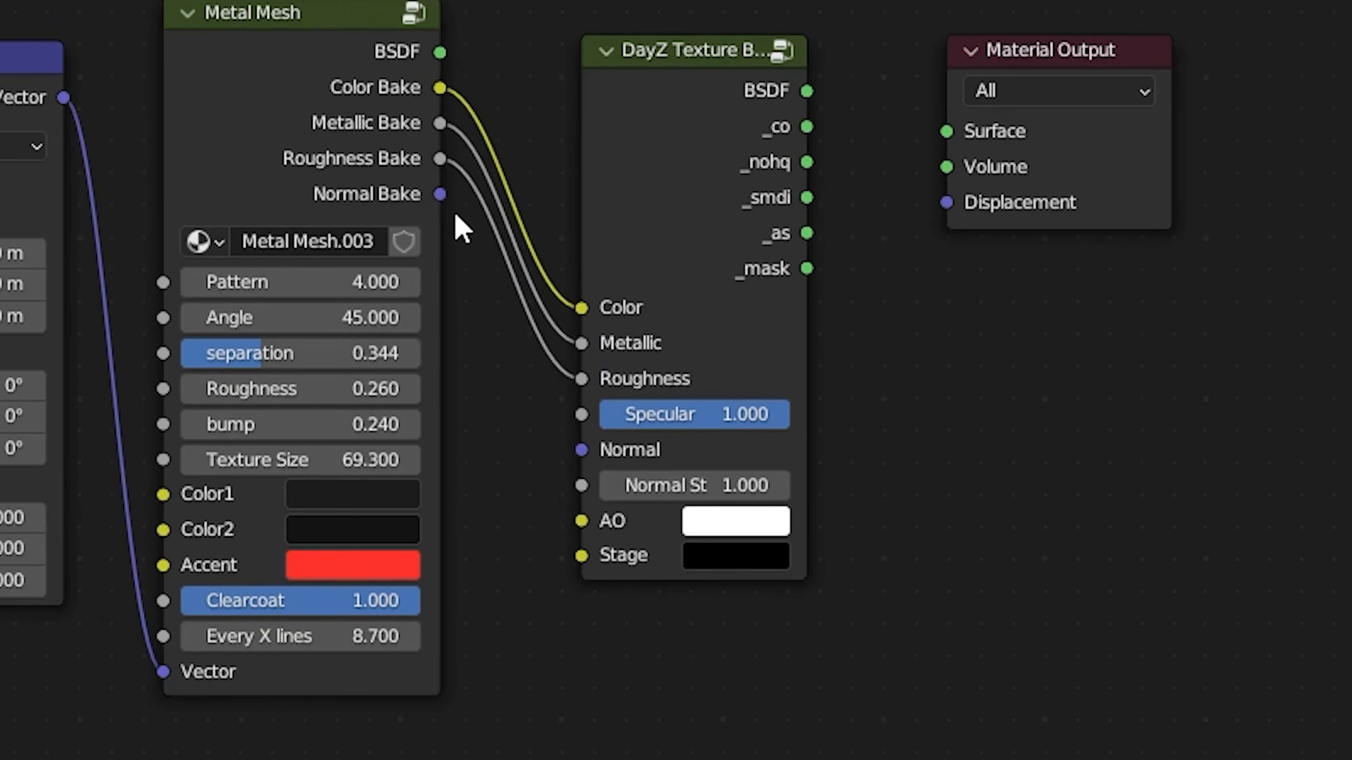
{"action": "left_click_drag", "start_coordinate": [440, 195], "coordinate": [582, 450]}
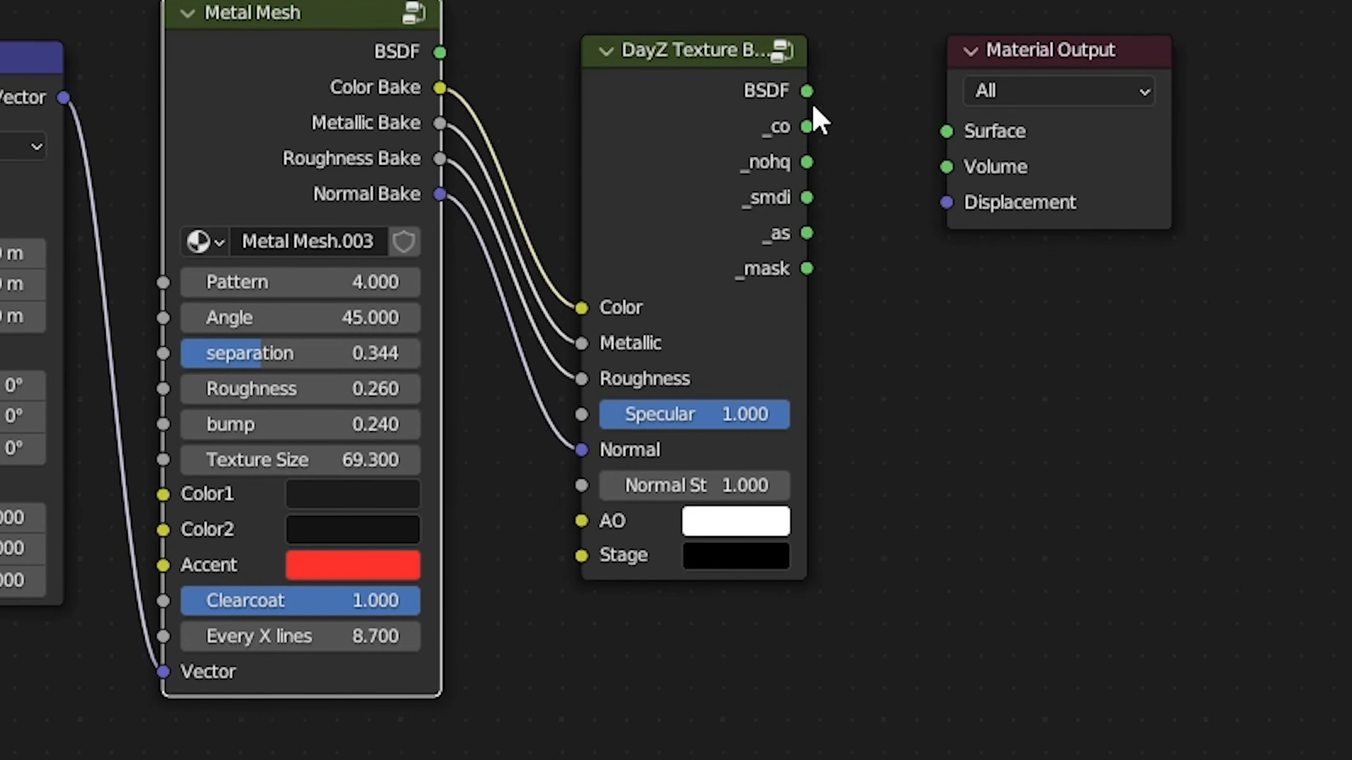
{"action": "left_click_drag", "start_coordinate": [808, 90], "coordinate": [940, 132]}
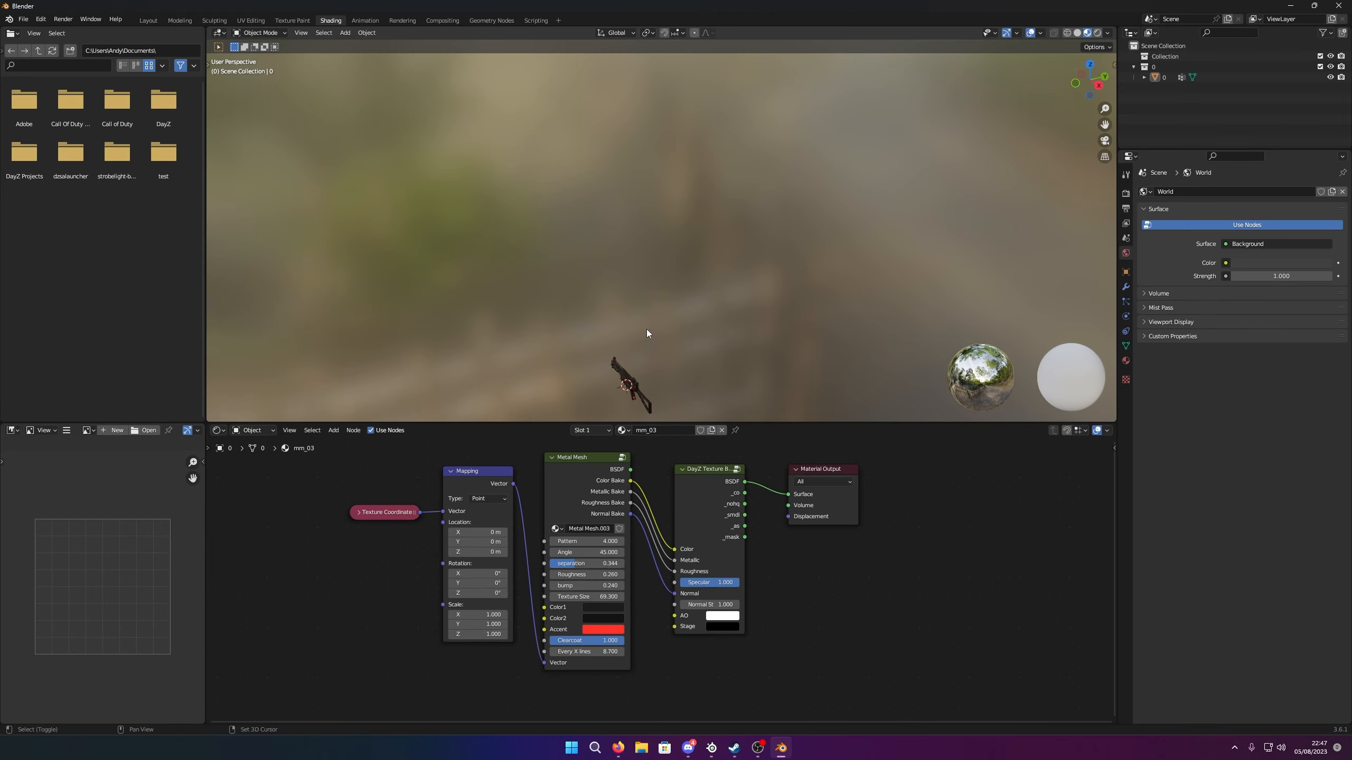
Preview the baker's _nohq and _smdi outputs on the gun through the Surface input, and reconnect BSDF
{"action": "middle_click_drag", "start_coordinate": [646, 329], "coordinate": [754, 282]}
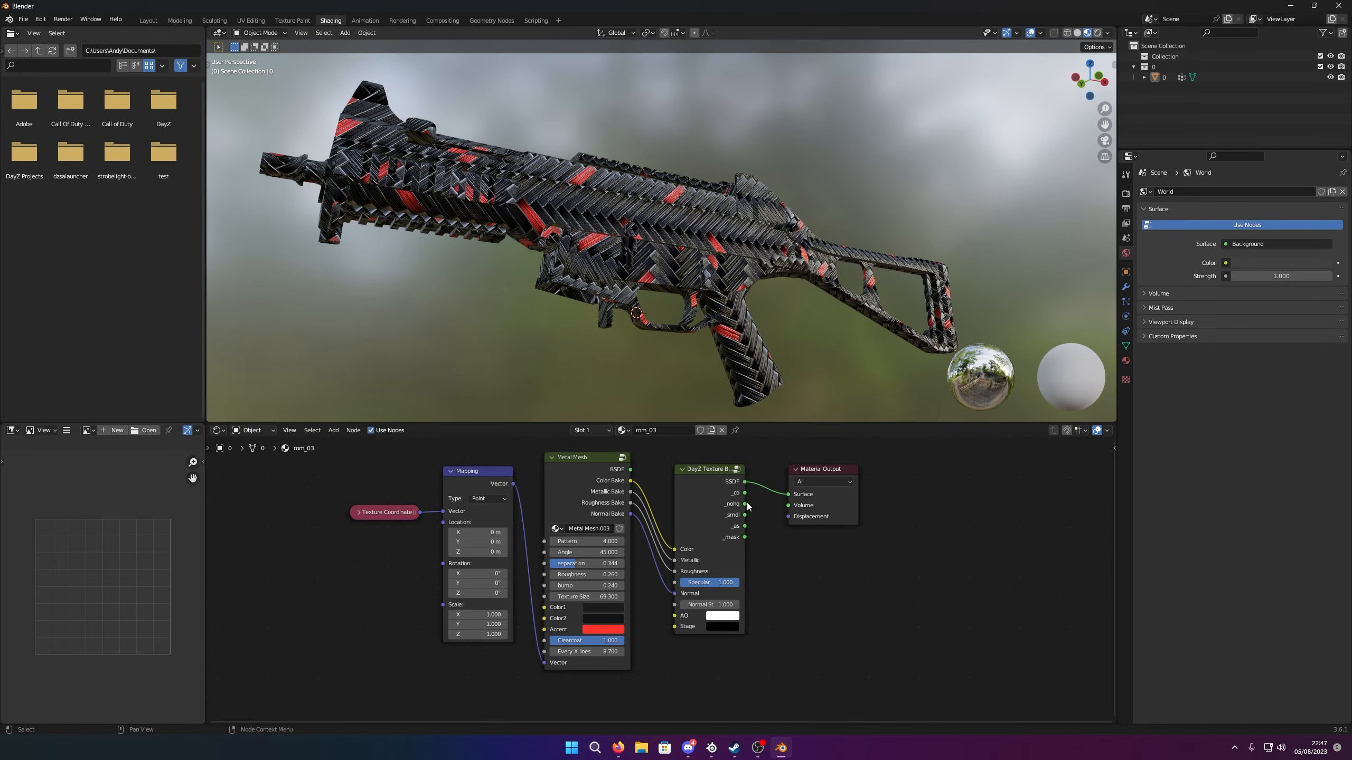
{"action": "left_click_drag", "start_coordinate": [747, 503], "coordinate": [794, 497]}
{"action": "mouse_move", "coordinate": [680, 281]}
{"action": "middle_mouse_down"}
{"action": "mouse_move", "coordinate": [604, 273]}
{"action": "mouse_move", "coordinate": [683, 298]}
{"action": "middle_mouse_up"}
{"action": "left_click", "coordinate": [742, 515]}
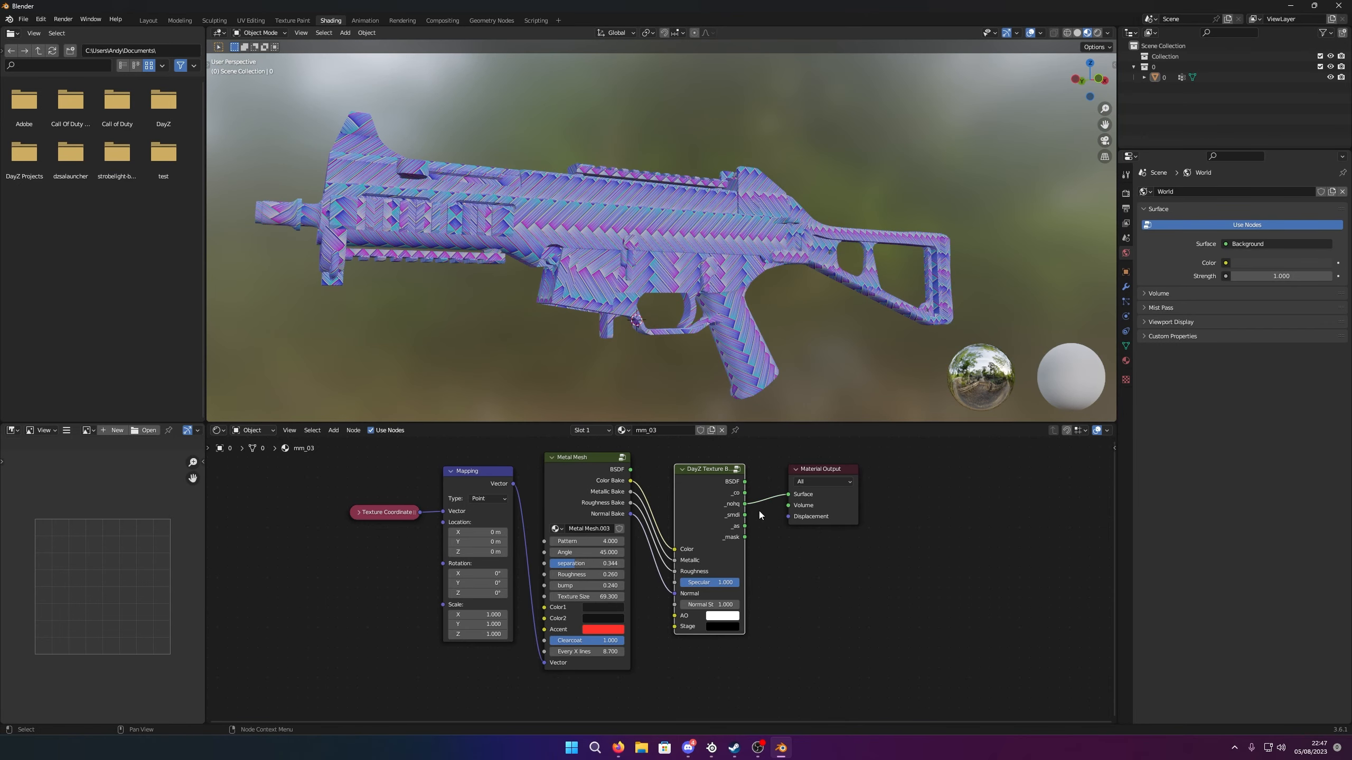
{"action": "left_click_drag", "start_coordinate": [745, 515], "coordinate": [787, 494]}
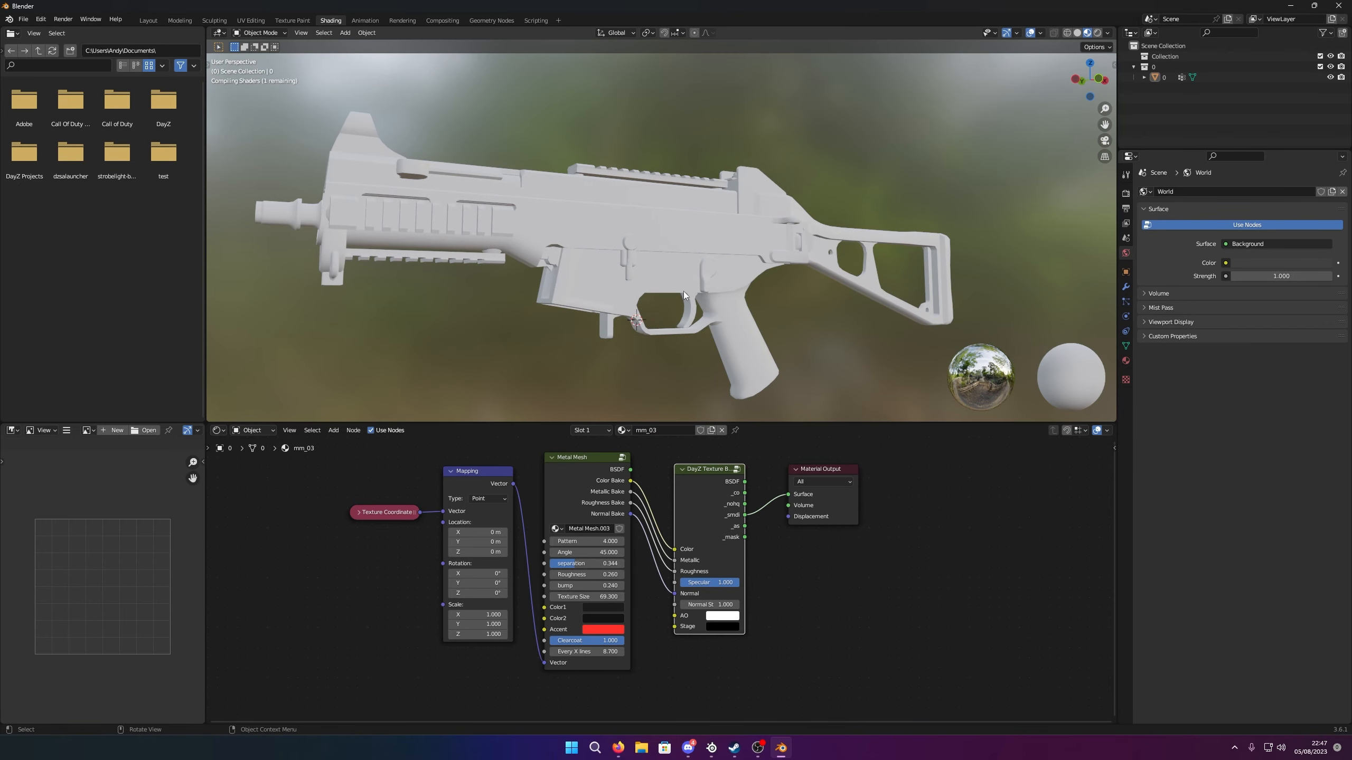
{"action": "middle_click_drag", "start_coordinate": [654, 257], "coordinate": [565, 302]}
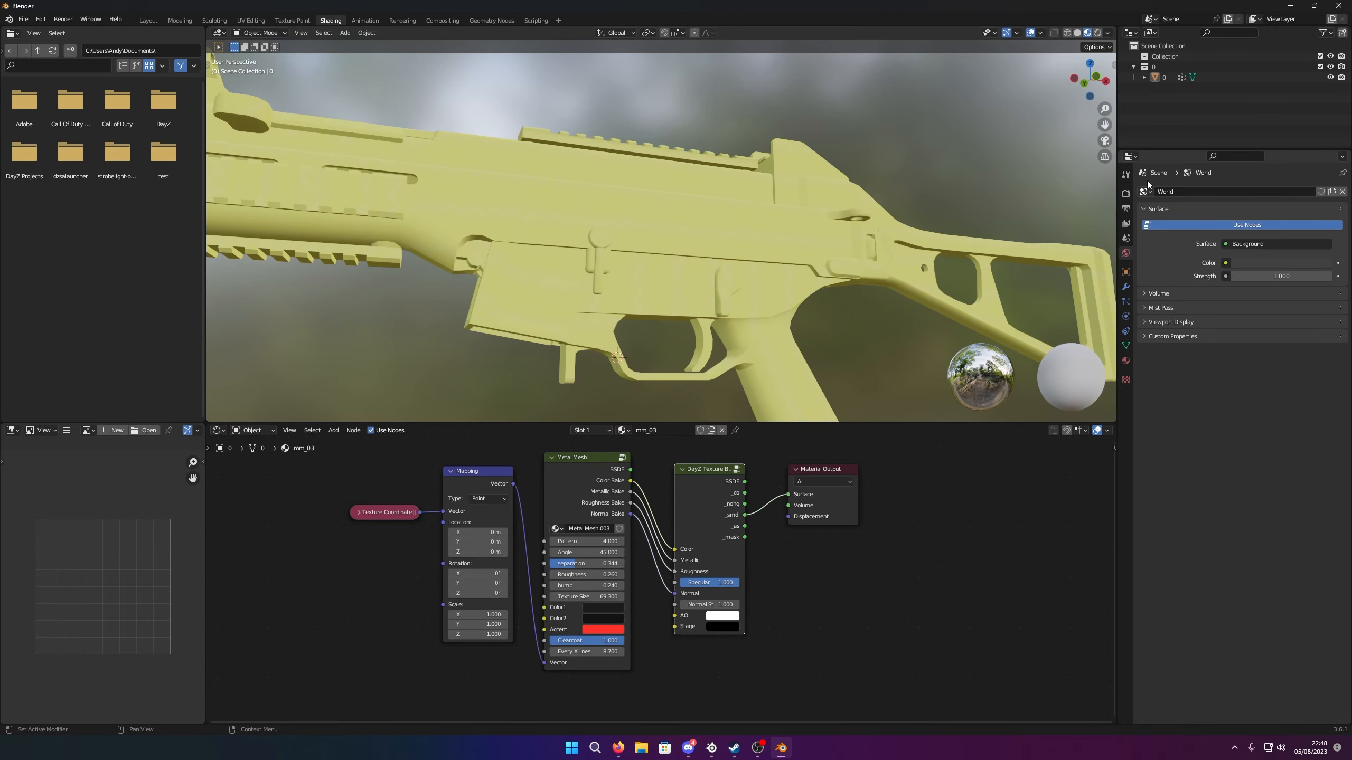
{"action": "left_click", "coordinate": [824, 269]}
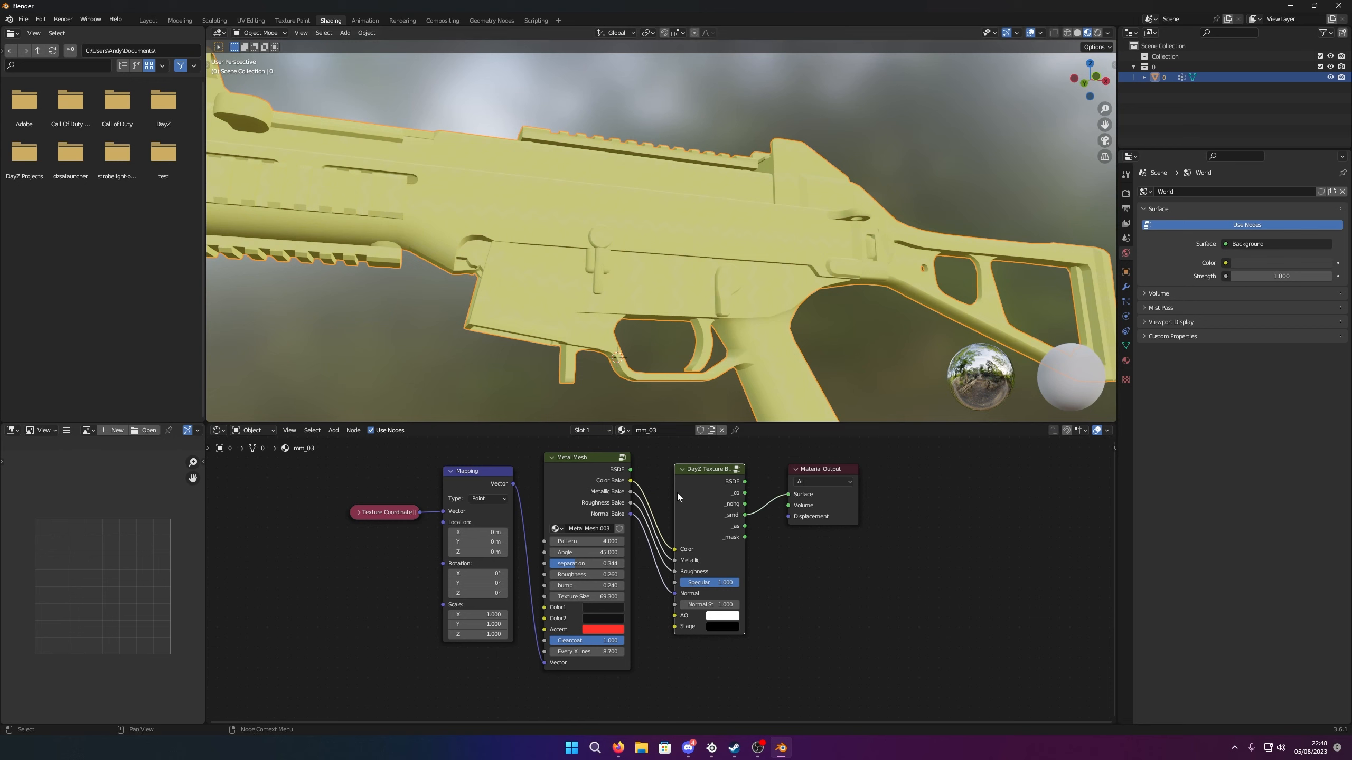
{"action": "left_click_drag", "start_coordinate": [744, 483], "coordinate": [789, 494]}
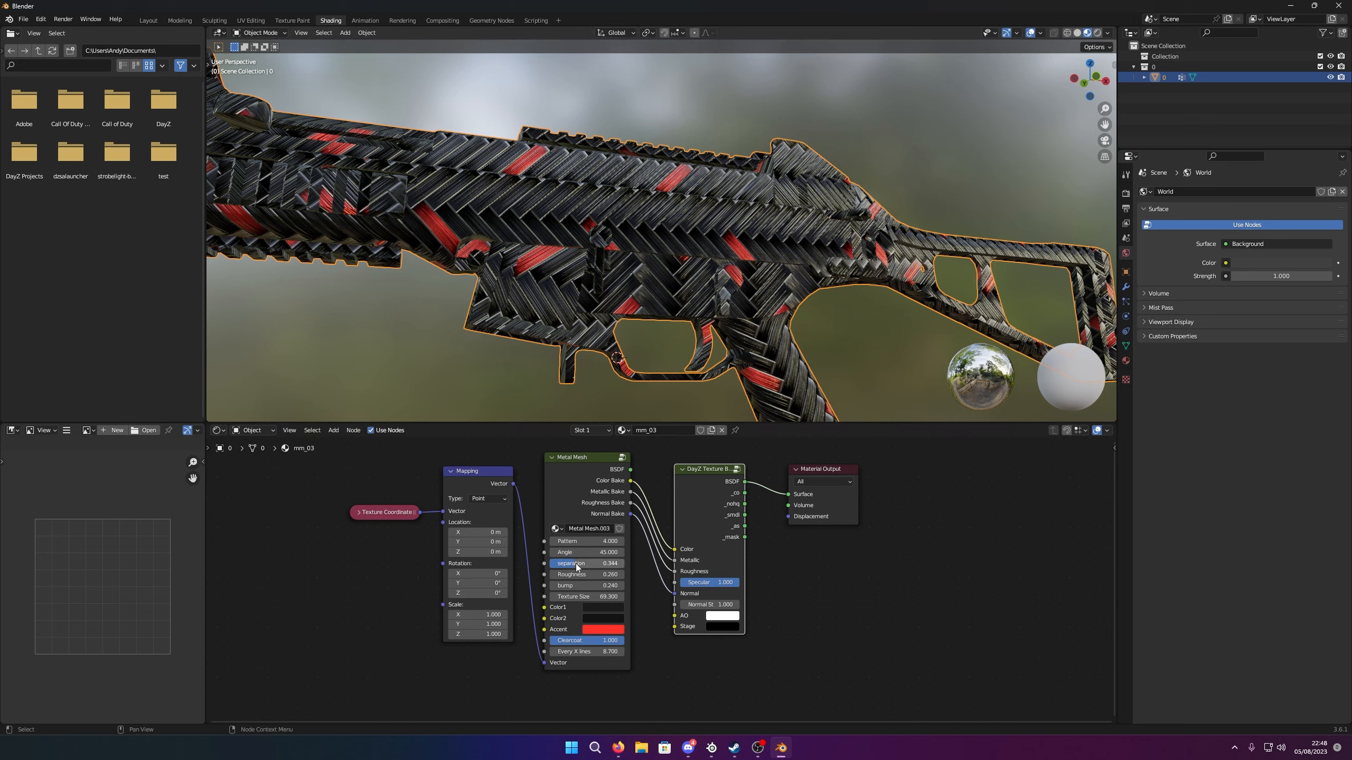
Set Metal Mesh's Pattern to 3.400, separation to 0.437, Texture Size to 145.500 and Accent to purple
{"action": "left_click_drag", "start_coordinate": [578, 542], "coordinate": [597, 596]}
{"action": "left_click", "coordinate": [605, 629]}
{"action": "left_click_drag", "start_coordinate": [622, 508], "coordinate": [668, 514]}
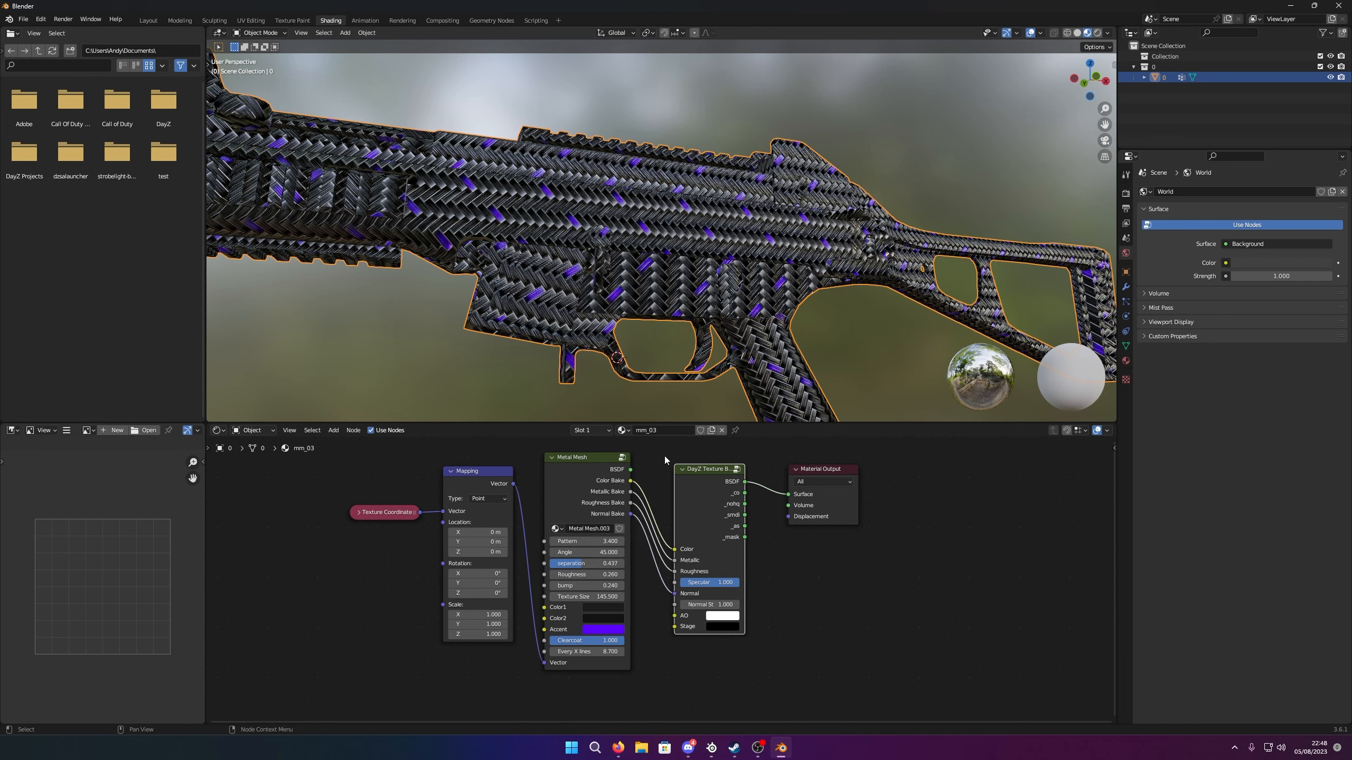
Lower the DayZ Texture Baker's Specular to about 0.11 and check the gun's finish up close
{"action": "mouse_move", "coordinate": [664, 455]}
{"action": "middle_mouse_down"}
{"action": "mouse_move", "coordinate": [692, 457]}
{"action": "mouse_move", "coordinate": [663, 469]}
{"action": "middle_mouse_up"}
{"action": "left_click_drag", "start_coordinate": [714, 597], "coordinate": [660, 597]}
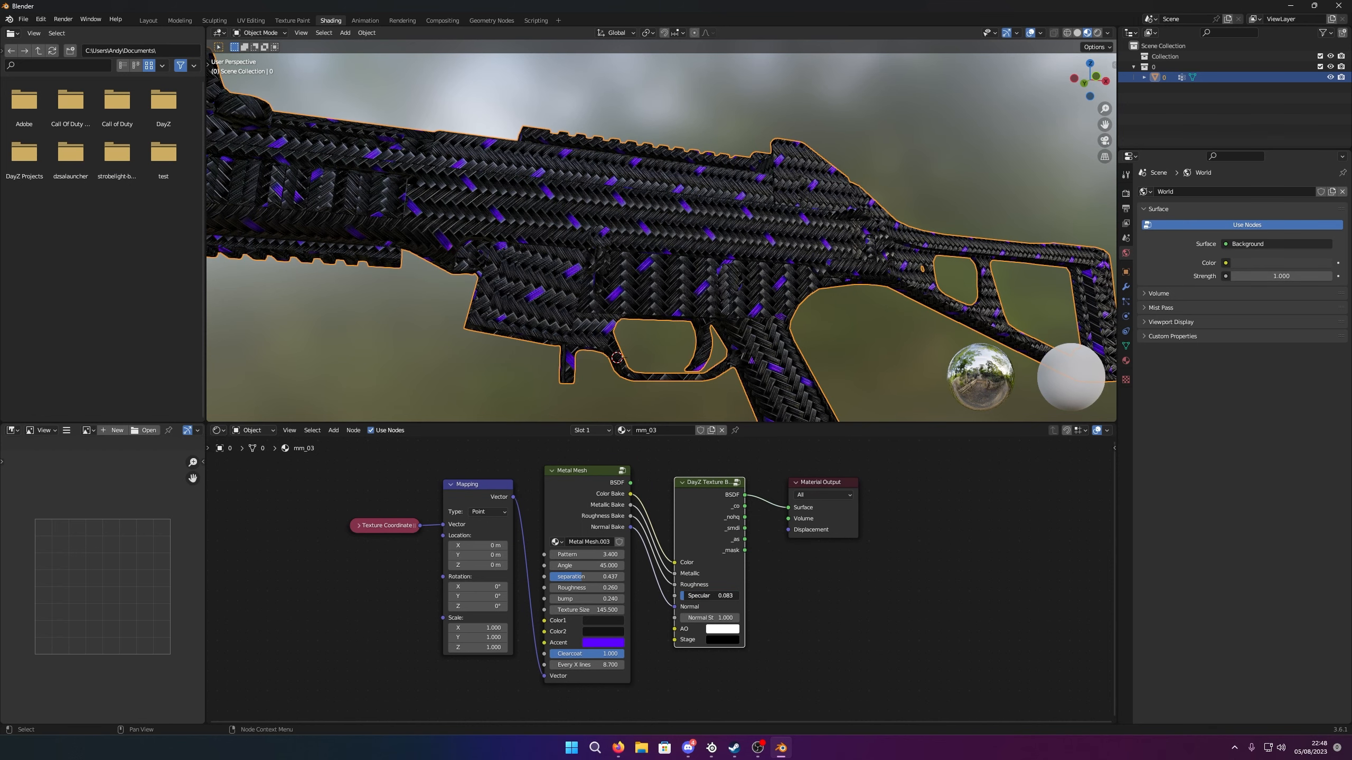
{"action": "middle_click_drag", "start_coordinate": [394, 277], "coordinate": [847, 296]}
{"action": "scroll", "coordinate": [606, 307], "scroll_direction": "down", "scroll_amount": 4}
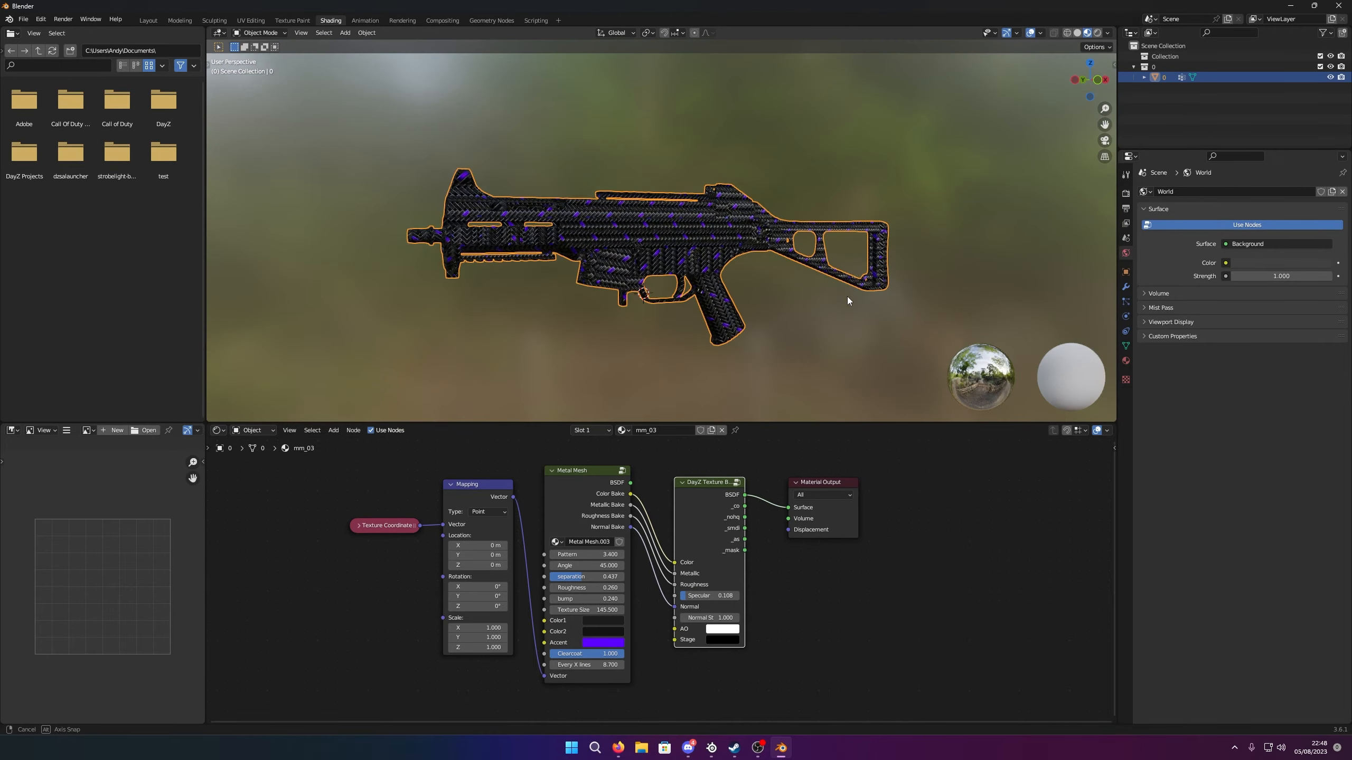
{"action": "scroll", "coordinate": [847, 296], "scroll_direction": "up", "scroll_amount": 6}
{"action": "middle_click_drag", "start_coordinate": [722, 234], "coordinate": [609, 177]}
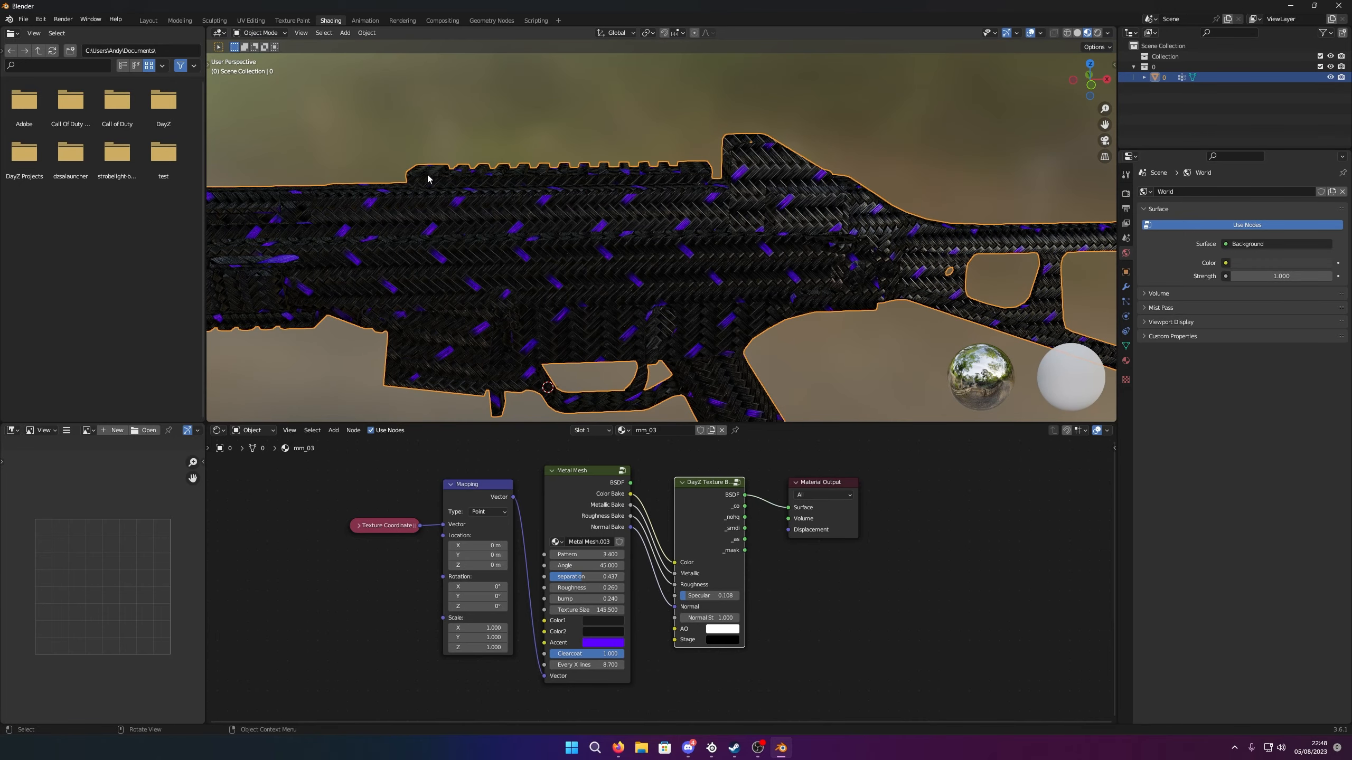
{"action": "scroll", "coordinate": [427, 176], "scroll_direction": "down", "scroll_amount": 2}
{"action": "middle_click_drag", "start_coordinate": [428, 175], "coordinate": [470, 160]}
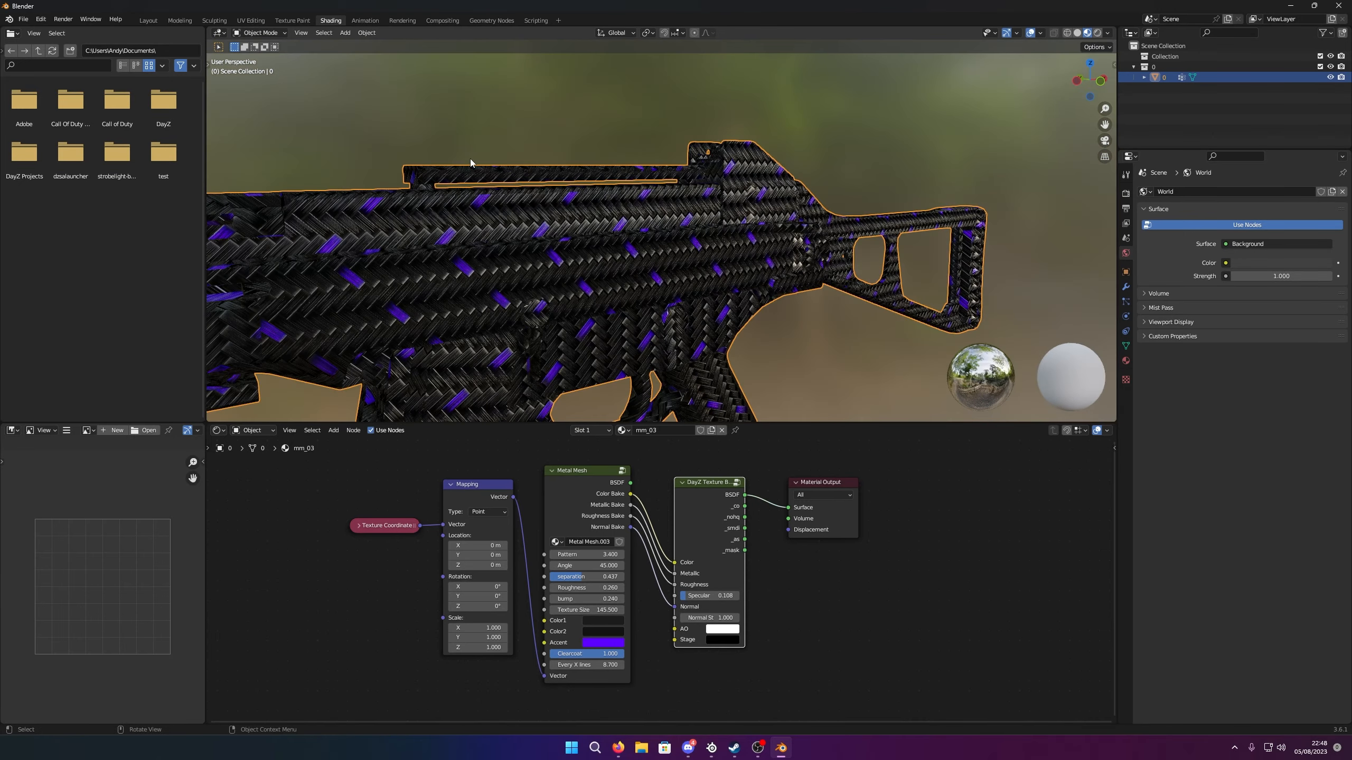
Put the gun mesh into Edit Mode and show it in wireframe shading
{"action": "left_click", "coordinate": [469, 160]}
{"action": "left_click", "coordinate": [259, 32]}
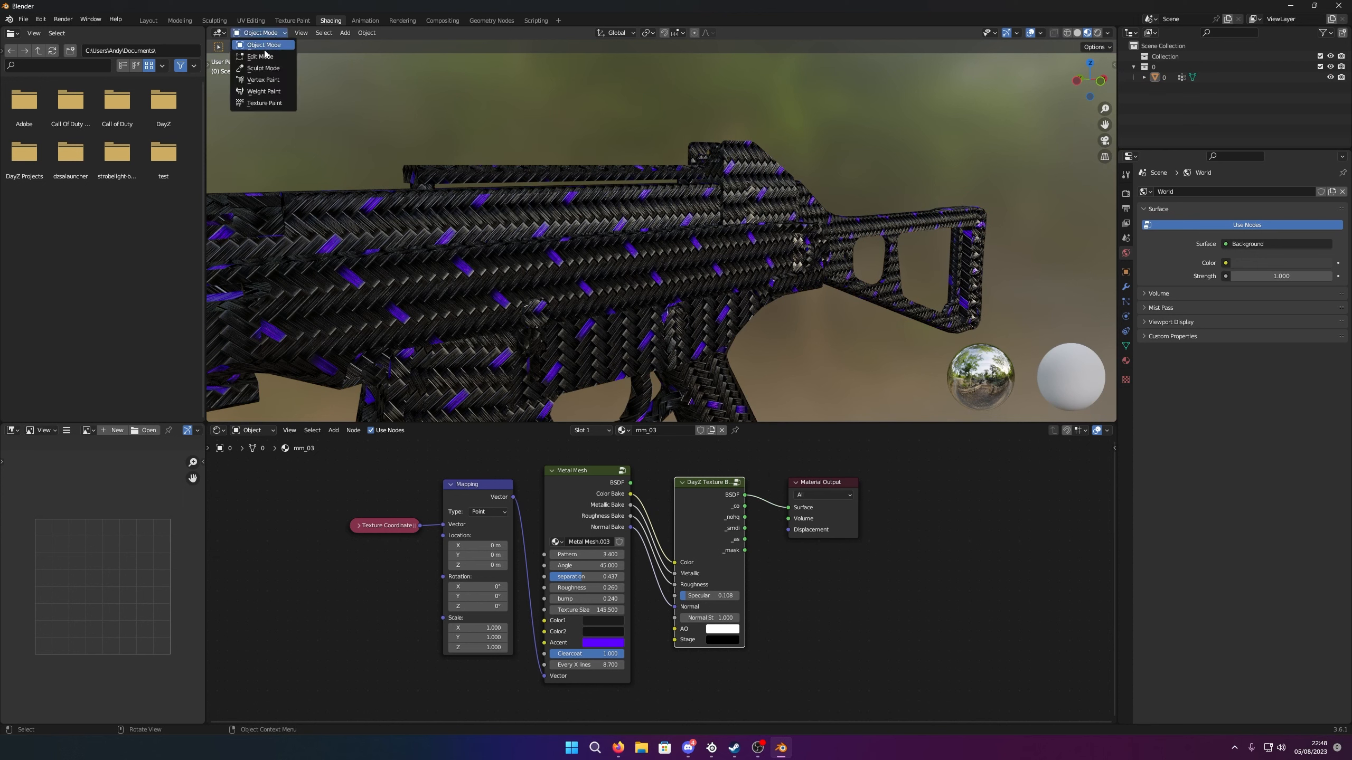
{"action": "left_click", "coordinate": [264, 56]}
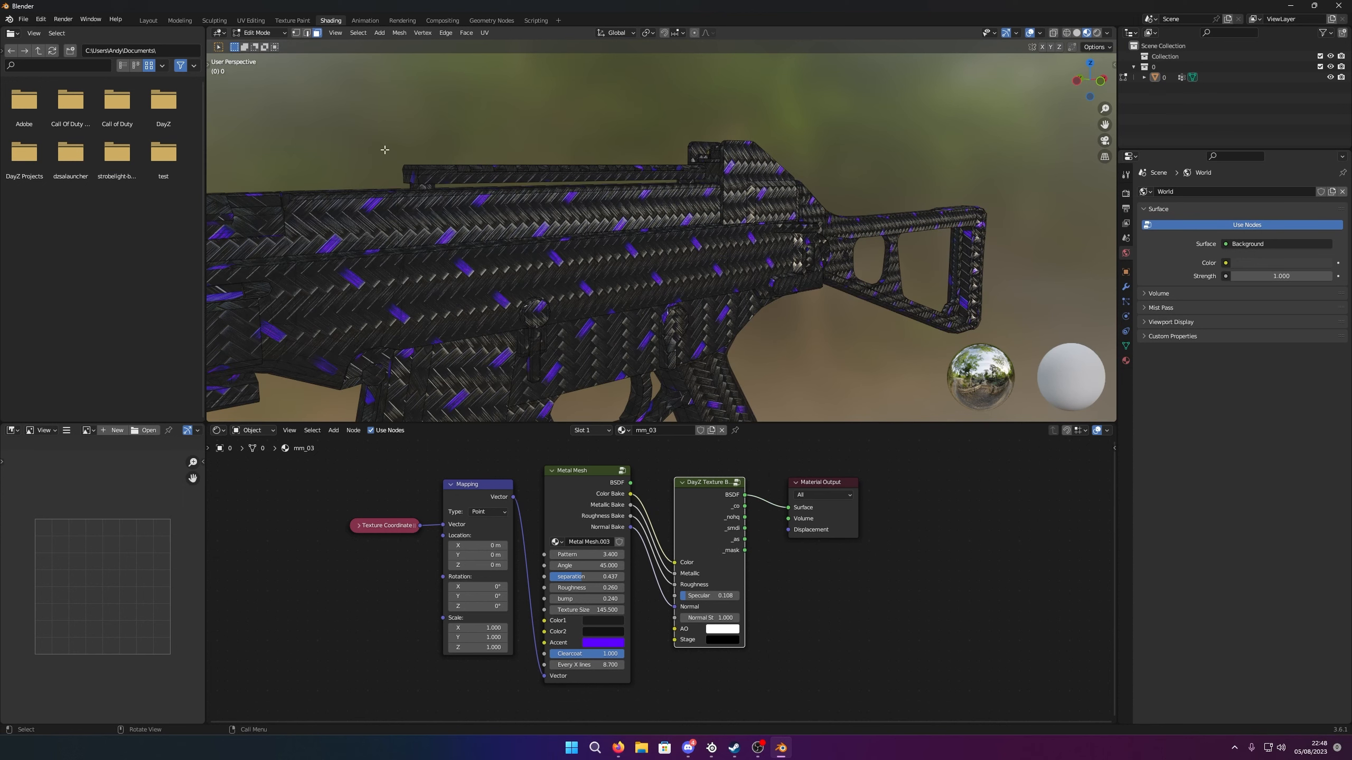
{"action": "left_click", "coordinate": [1066, 33]}
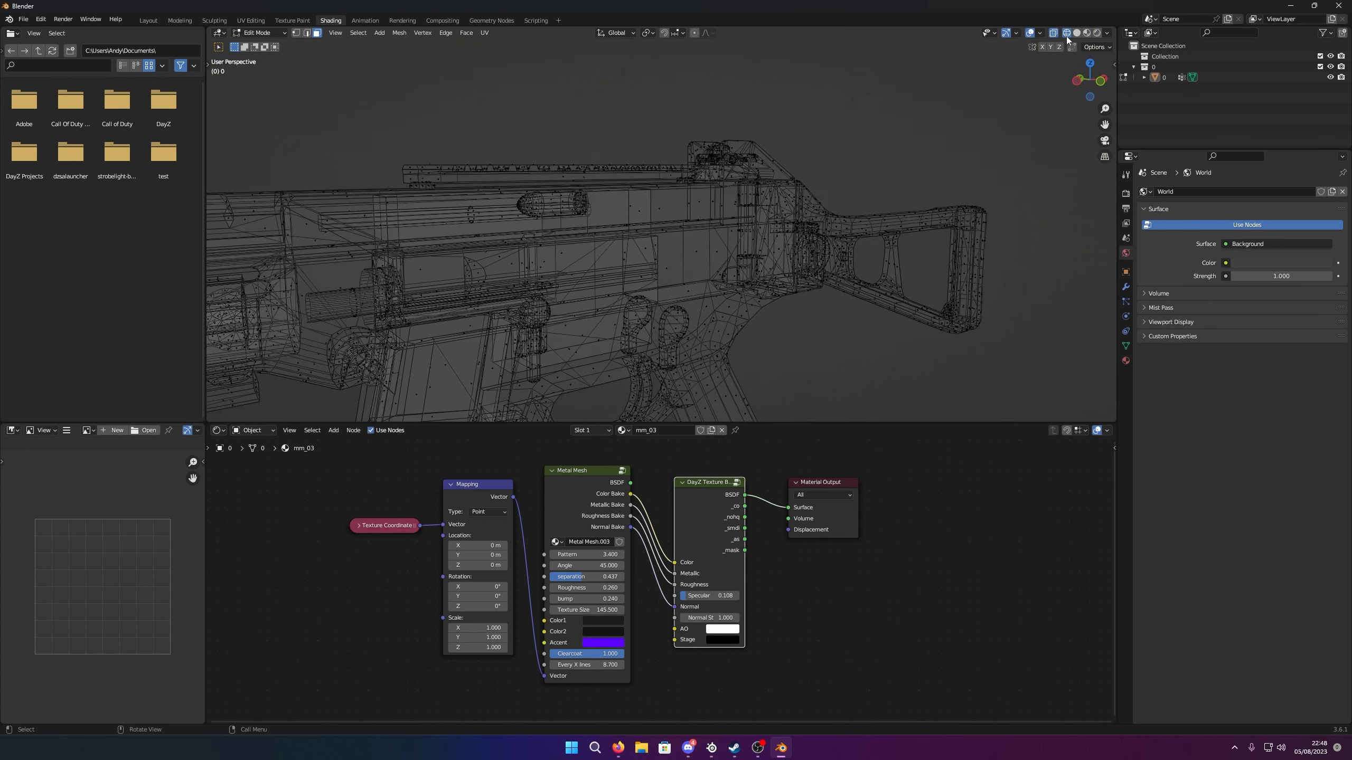
Select the top rail's faces in front view and separate the selection into its own object
{"action": "left_click", "coordinate": [1083, 78]}
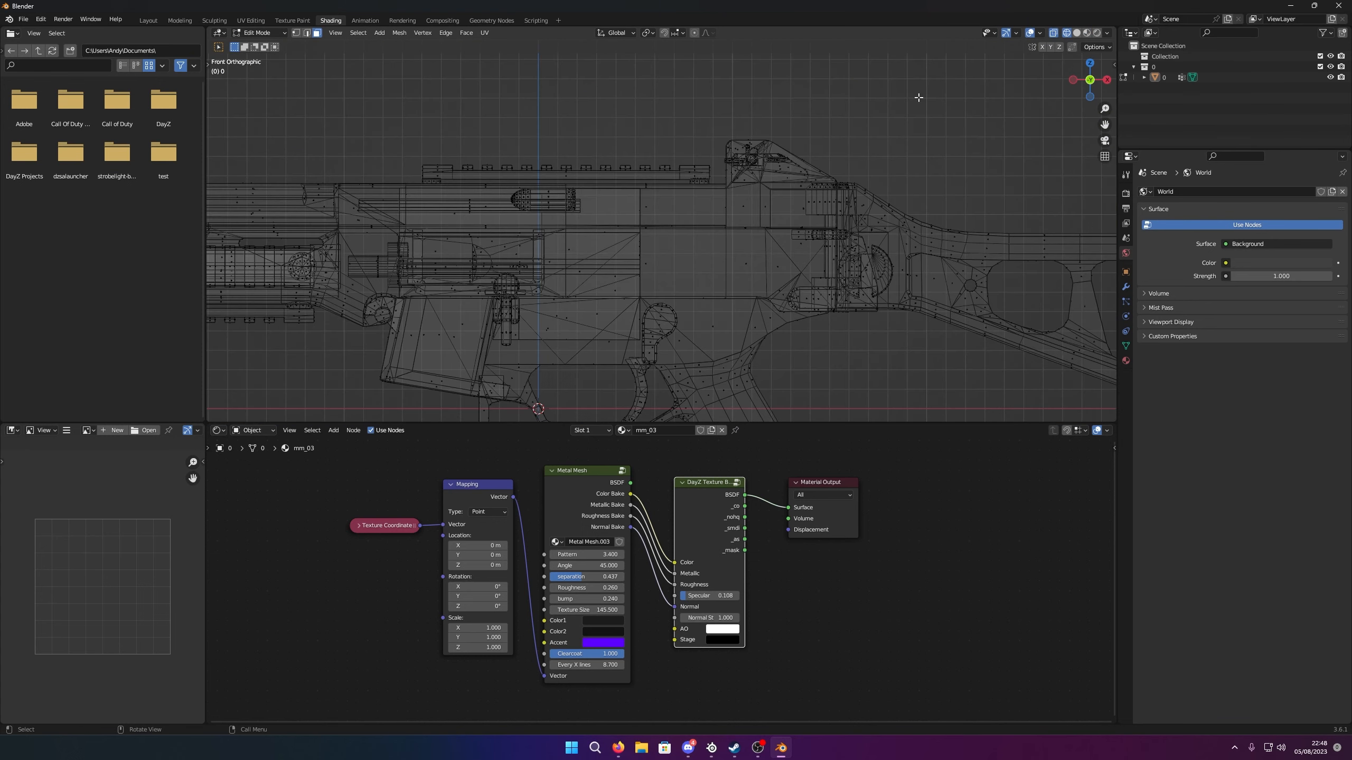
{"action": "scroll", "coordinate": [518, 125], "scroll_direction": "up", "scroll_amount": 4}
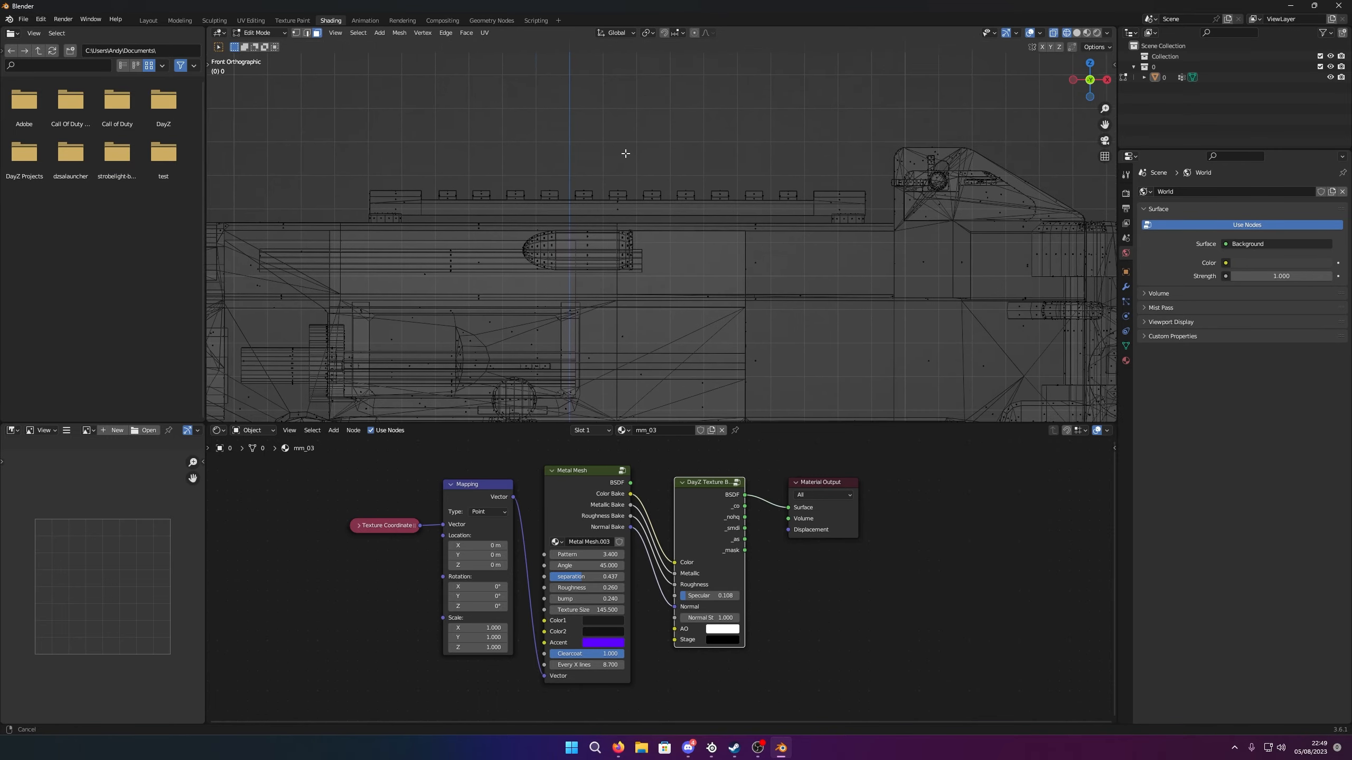
{"action": "left_click_drag", "start_coordinate": [292, 180], "coordinate": [828, 229]}
{"action": "middle_click_drag", "start_coordinate": [756, 185], "coordinate": [675, 182]}
{"action": "right_click", "coordinate": [656, 216]}
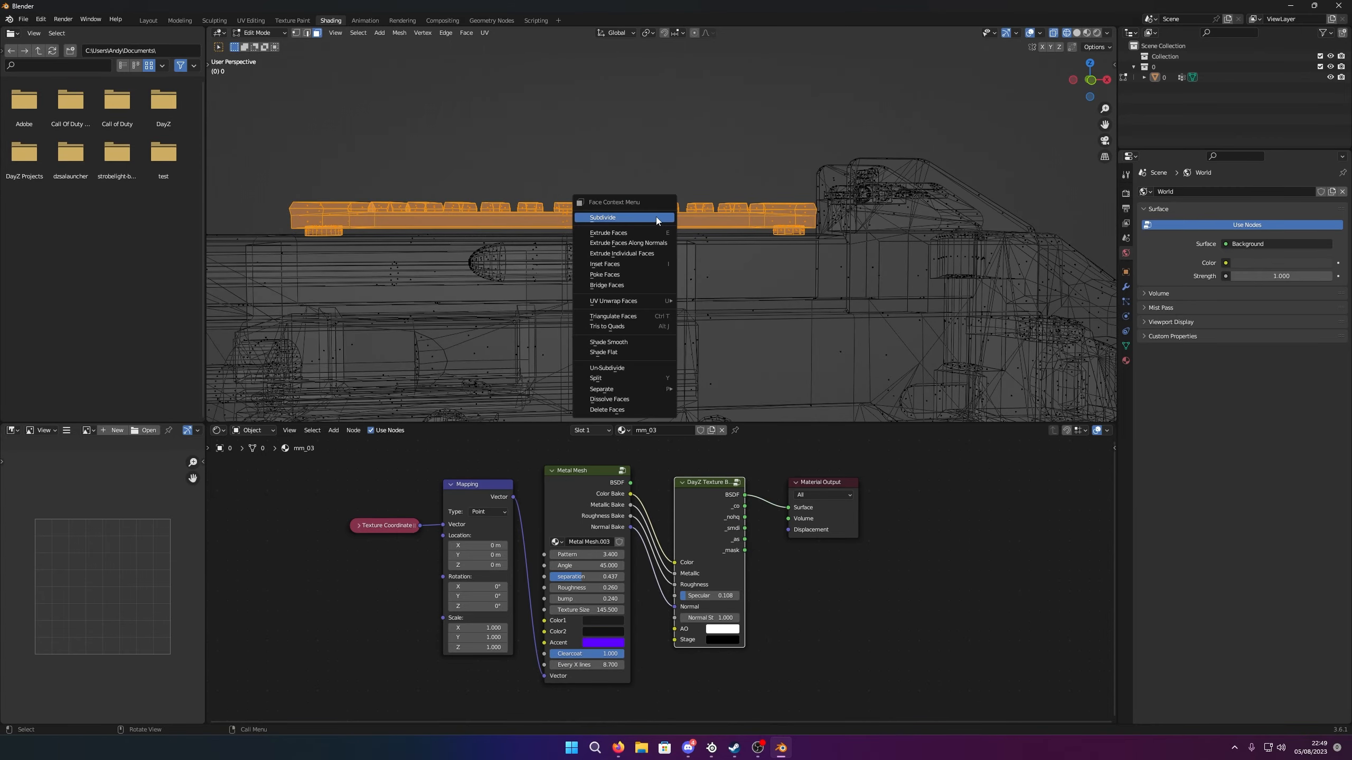
{"action": "mouse_move", "coordinate": [622, 389]}
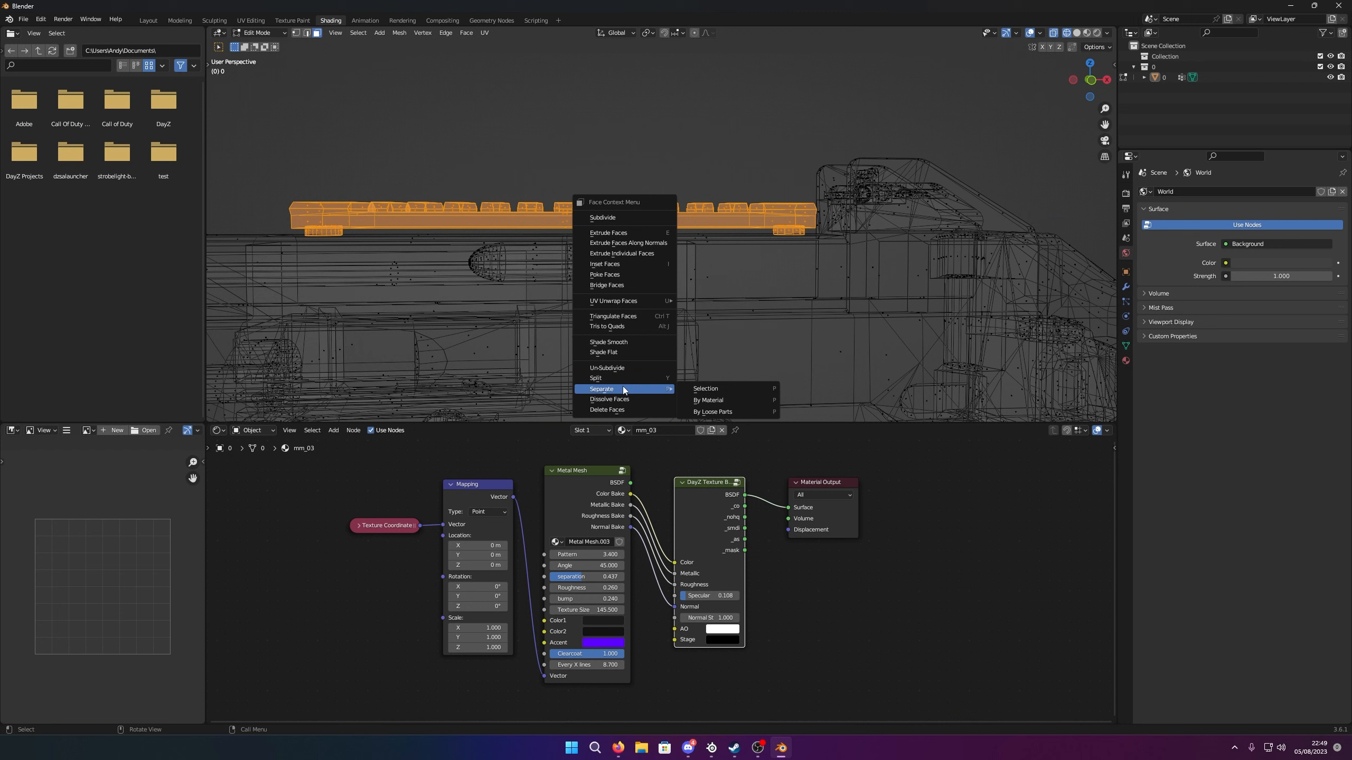
{"action": "left_click", "coordinate": [701, 386]}
Return to Object Mode with material preview shading and select the separated top rail
{"action": "left_click", "coordinate": [1169, 87]}
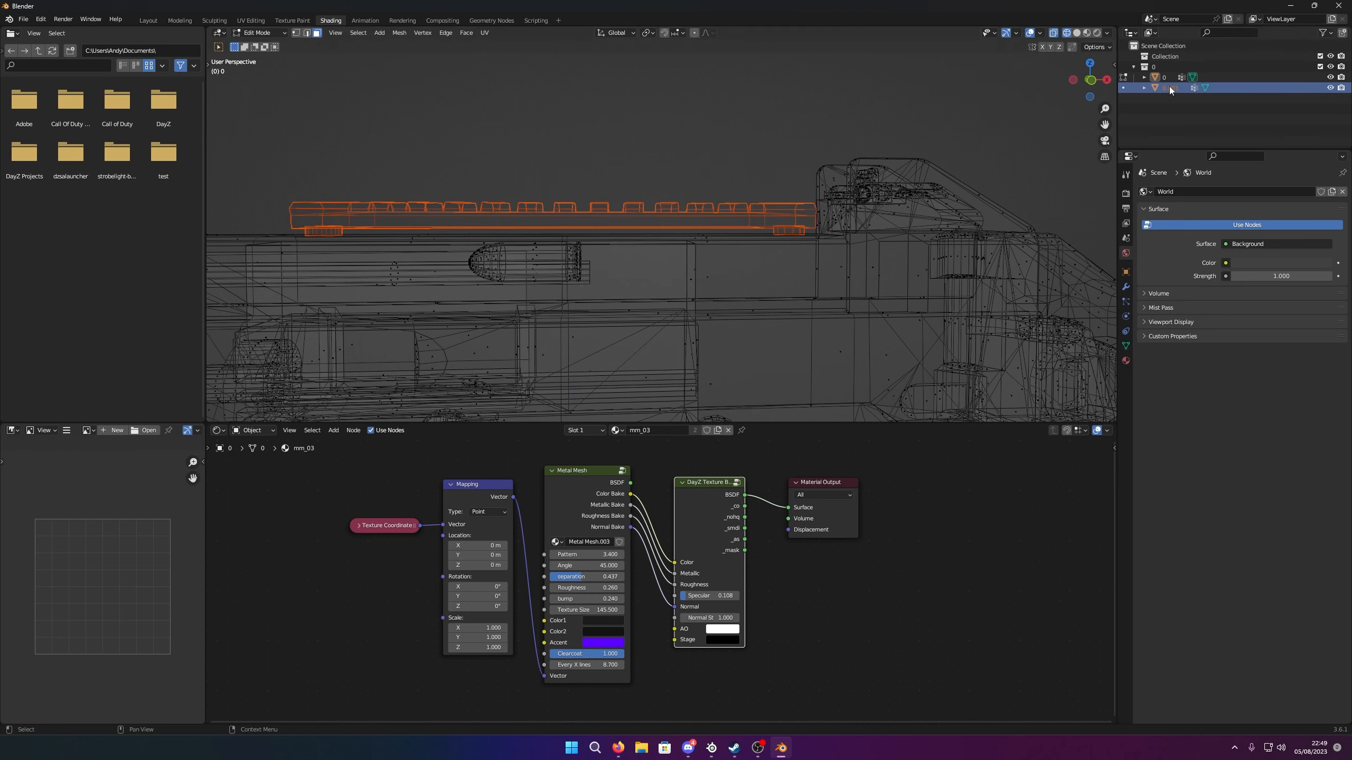
{"action": "left_click", "coordinate": [1088, 33]}
{"action": "key", "text": "Tab"}
{"action": "left_click", "coordinate": [924, 222]}
{"action": "left_click", "coordinate": [793, 214]}
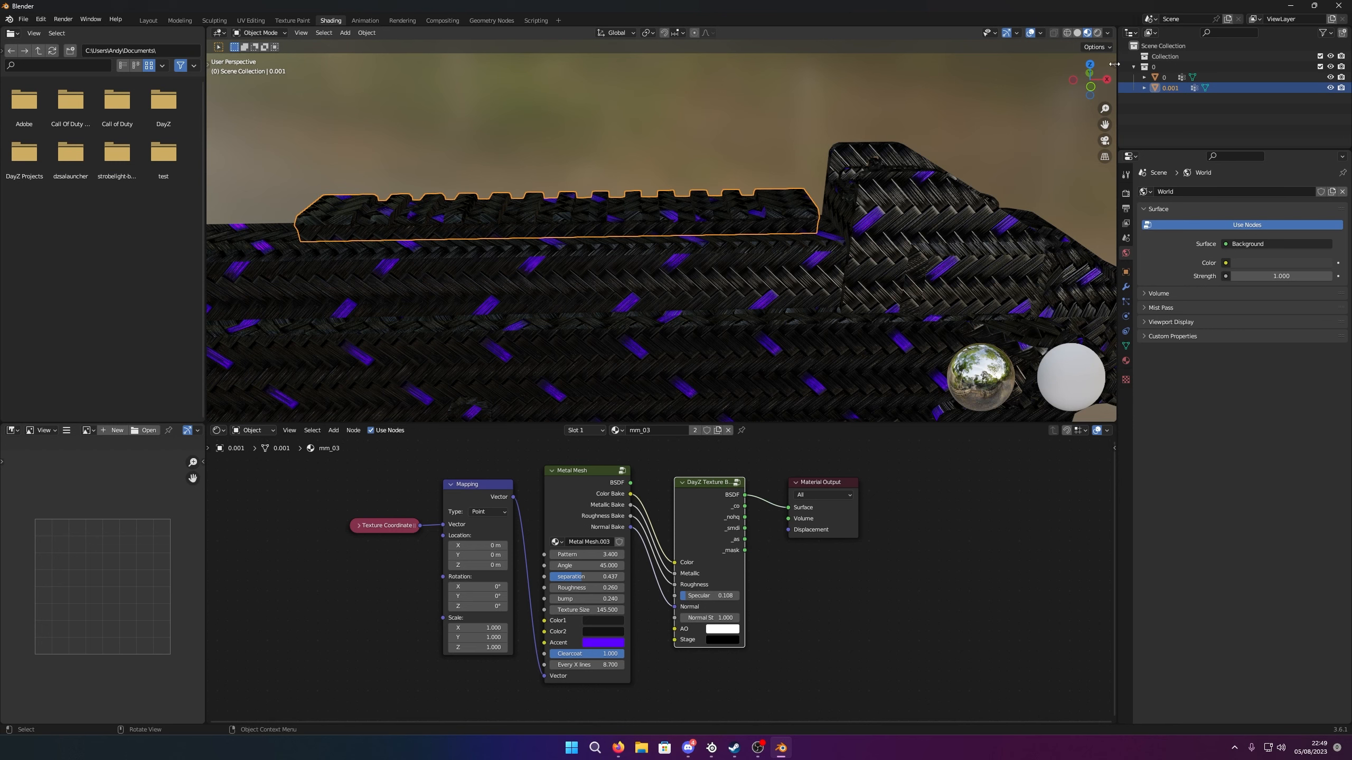
Apply the Sanctus Library's anodized aluminium metal material to the separated rail and clear the selection
{"action": "key", "text": "n"}
{"action": "left_click", "coordinate": [1111, 138]}
{"action": "left_click", "coordinate": [1072, 172]}
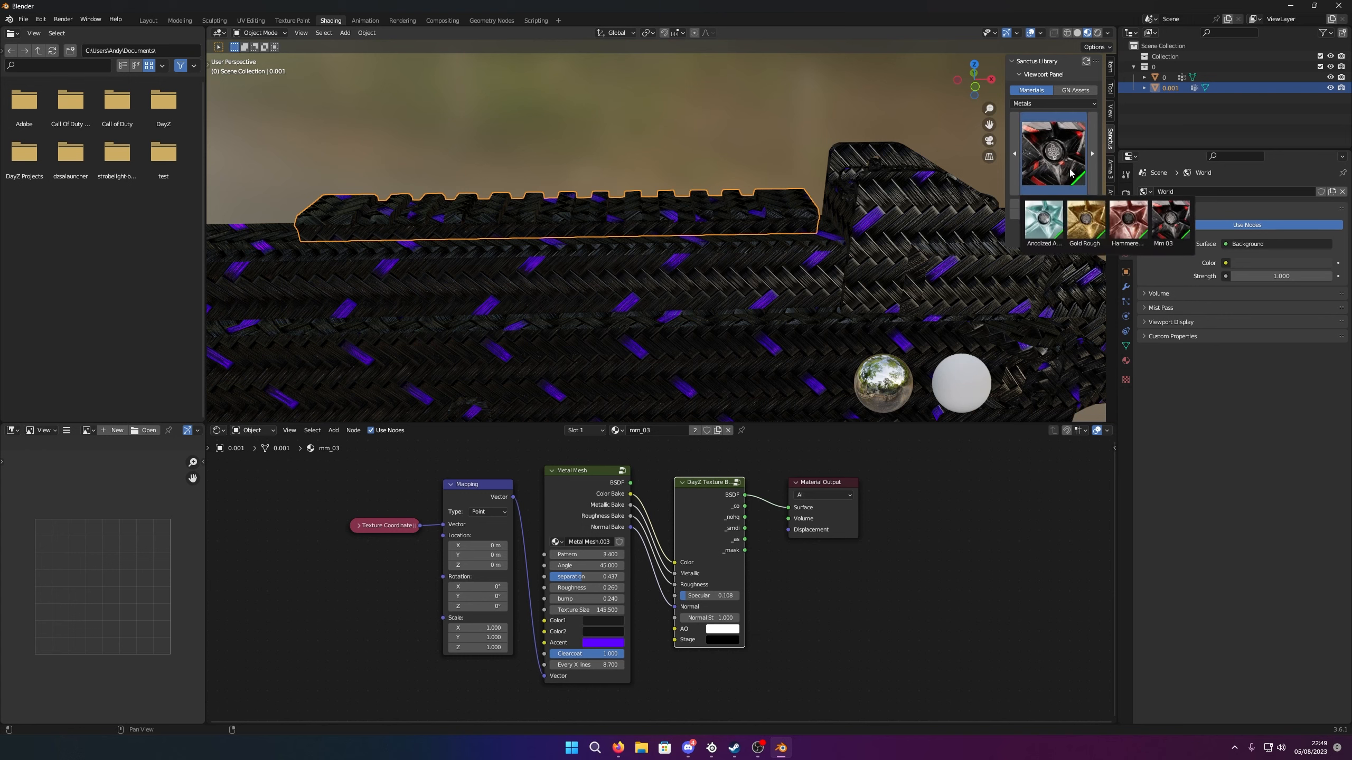
{"action": "left_click", "coordinate": [1055, 221]}
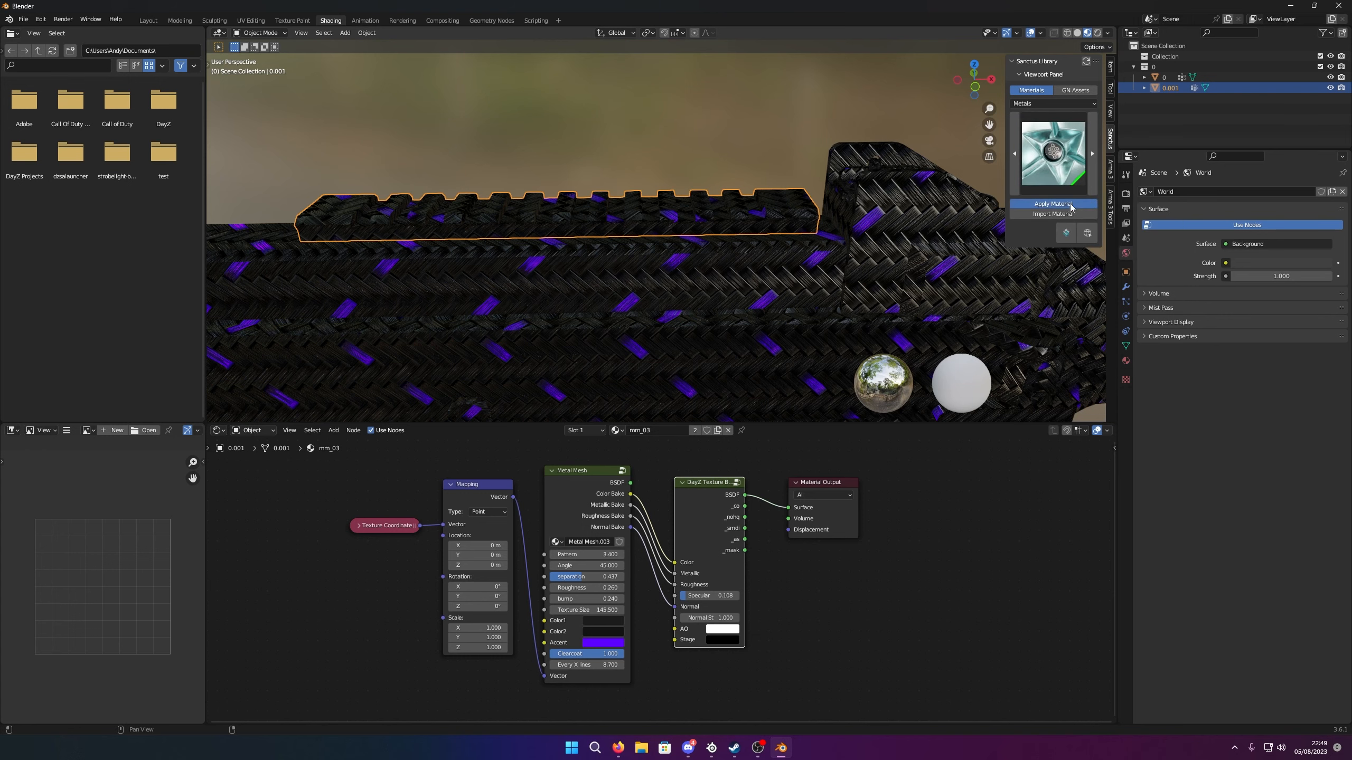
{"action": "left_click", "coordinate": [725, 130]}
{"action": "mouse_move", "coordinate": [646, 132]}
{"action": "middle_mouse_down"}
{"action": "mouse_move", "coordinate": [714, 103]}
{"action": "mouse_move", "coordinate": [695, 120]}
{"action": "mouse_move", "coordinate": [614, 120]}
{"action": "mouse_move", "coordinate": [558, 154]}
{"action": "mouse_move", "coordinate": [606, 152]}
{"action": "mouse_move", "coordinate": [623, 133]}
{"action": "mouse_move", "coordinate": [636, 149]}
{"action": "middle_mouse_up"}
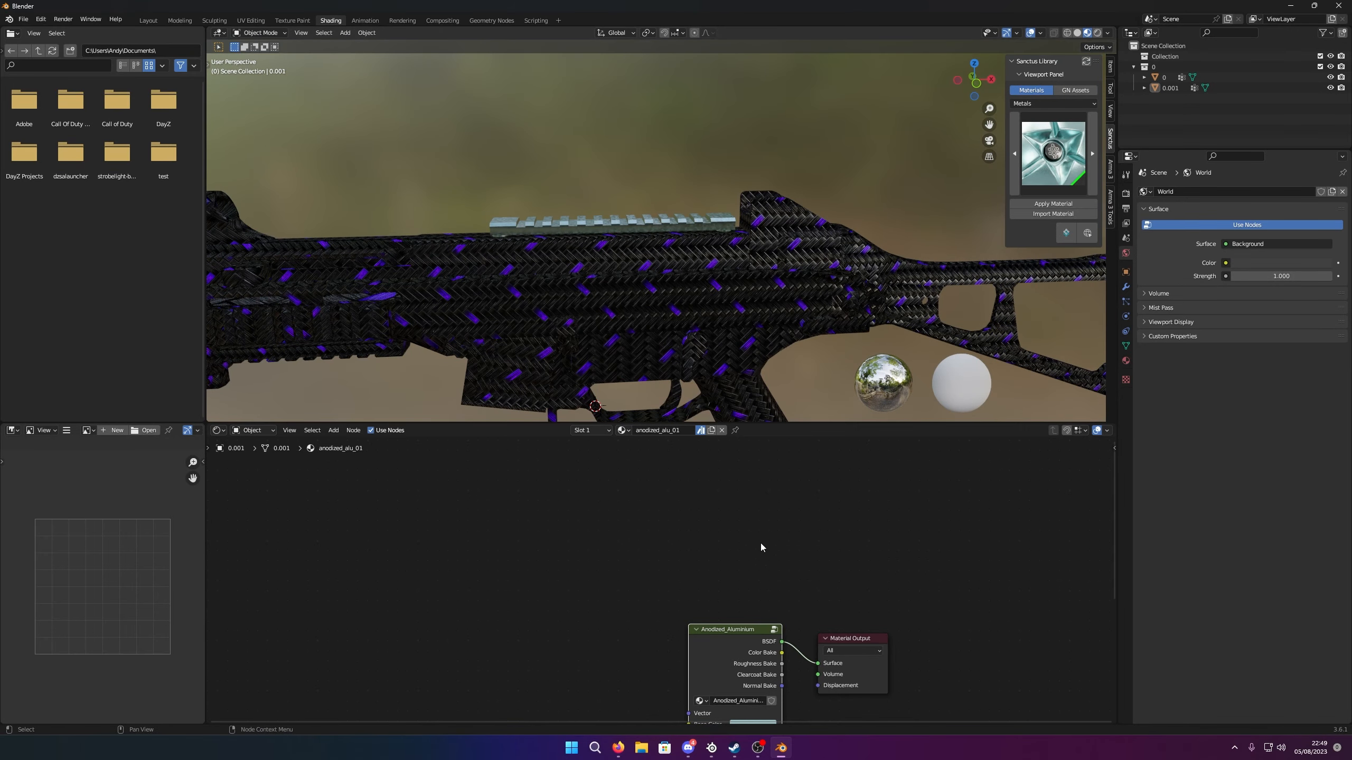
Move the Material Output away from Anodized_Aluminium and add a DayZ Texture Baker v1.003 node between them
{"action": "key", "text": "Home"}
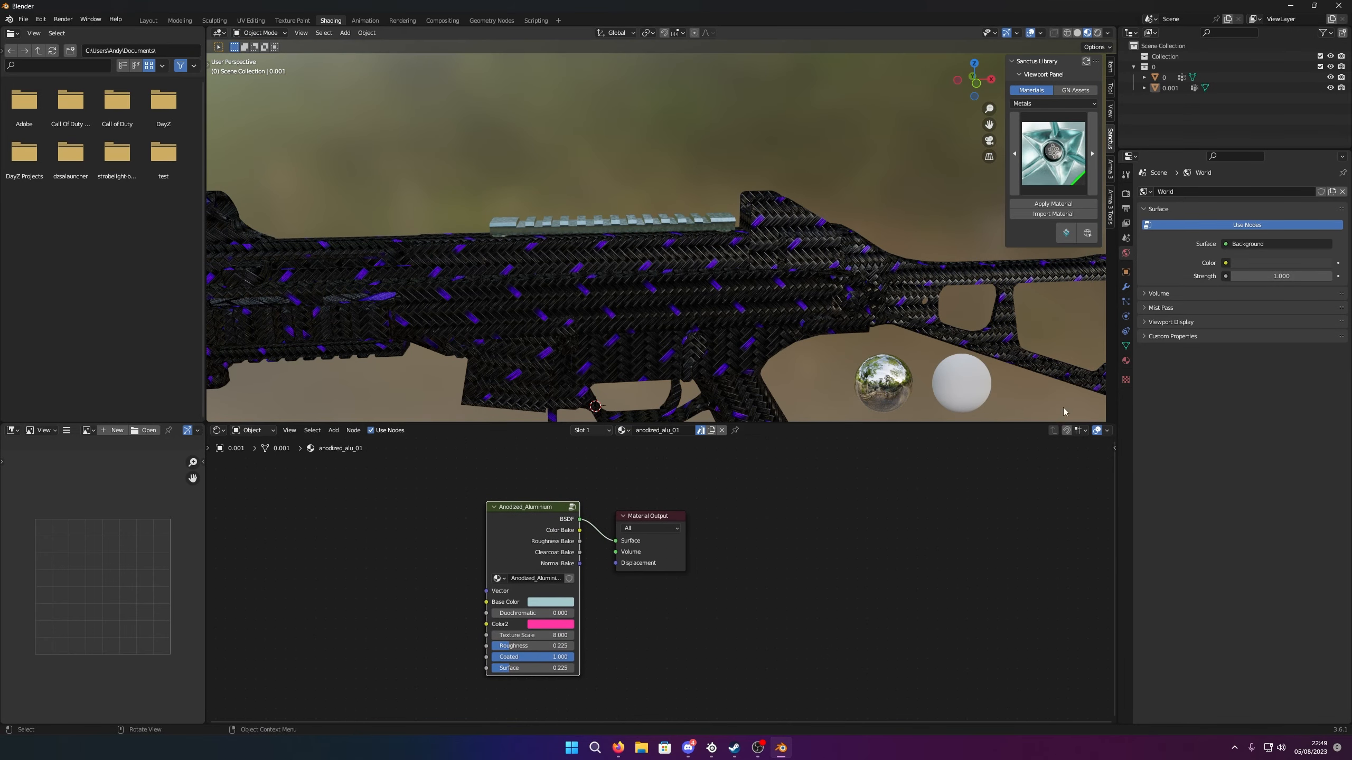
{"action": "left_click_drag", "start_coordinate": [665, 514], "coordinate": [799, 496]}
{"action": "left_click", "coordinate": [625, 501]}
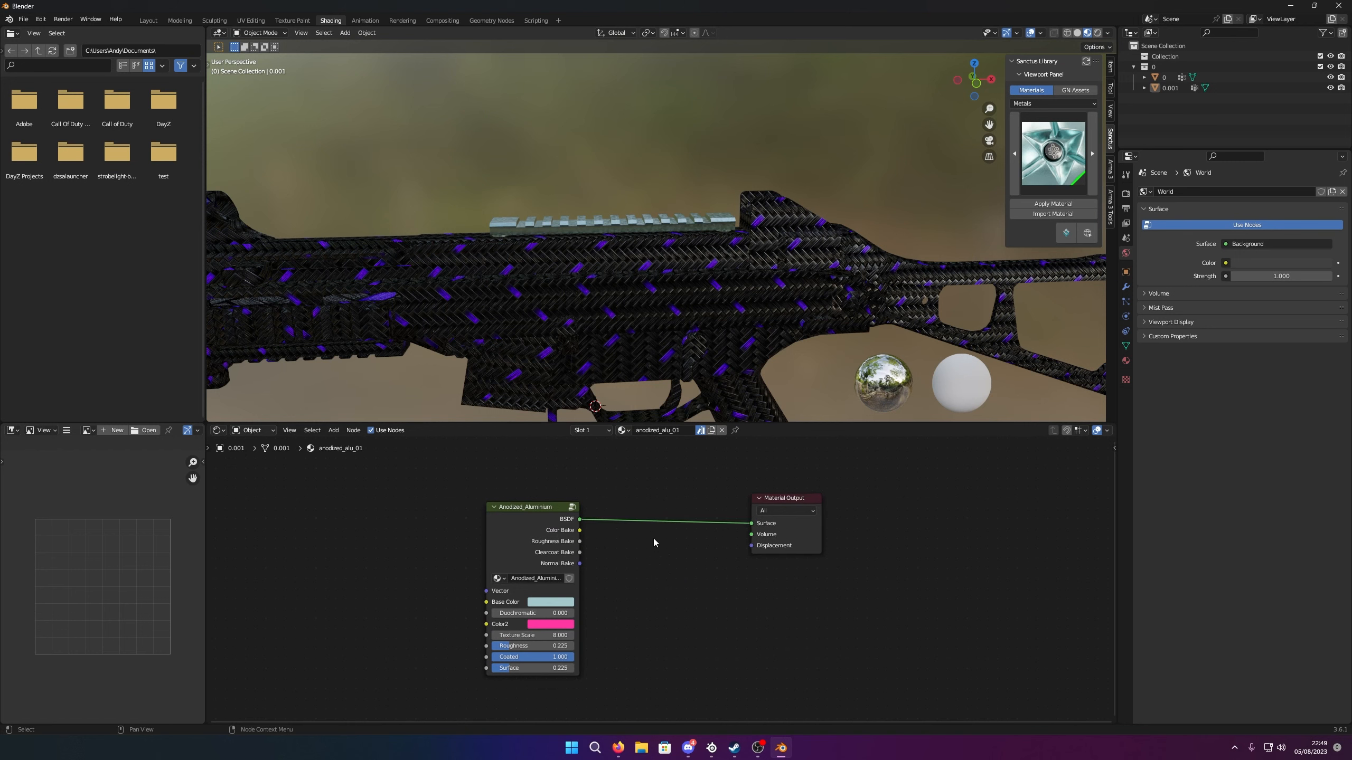
{"action": "key", "text": "shift+a"}
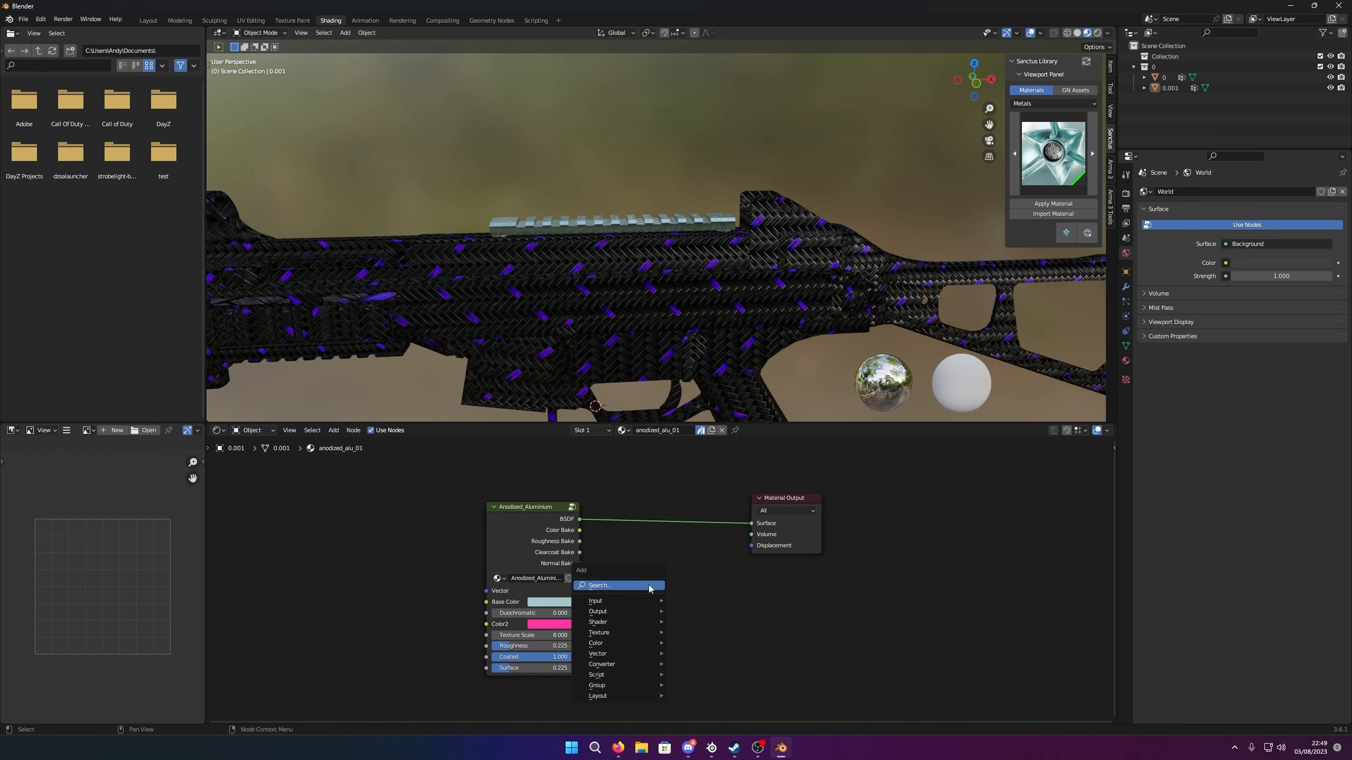
{"action": "left_click", "coordinate": [650, 586]}
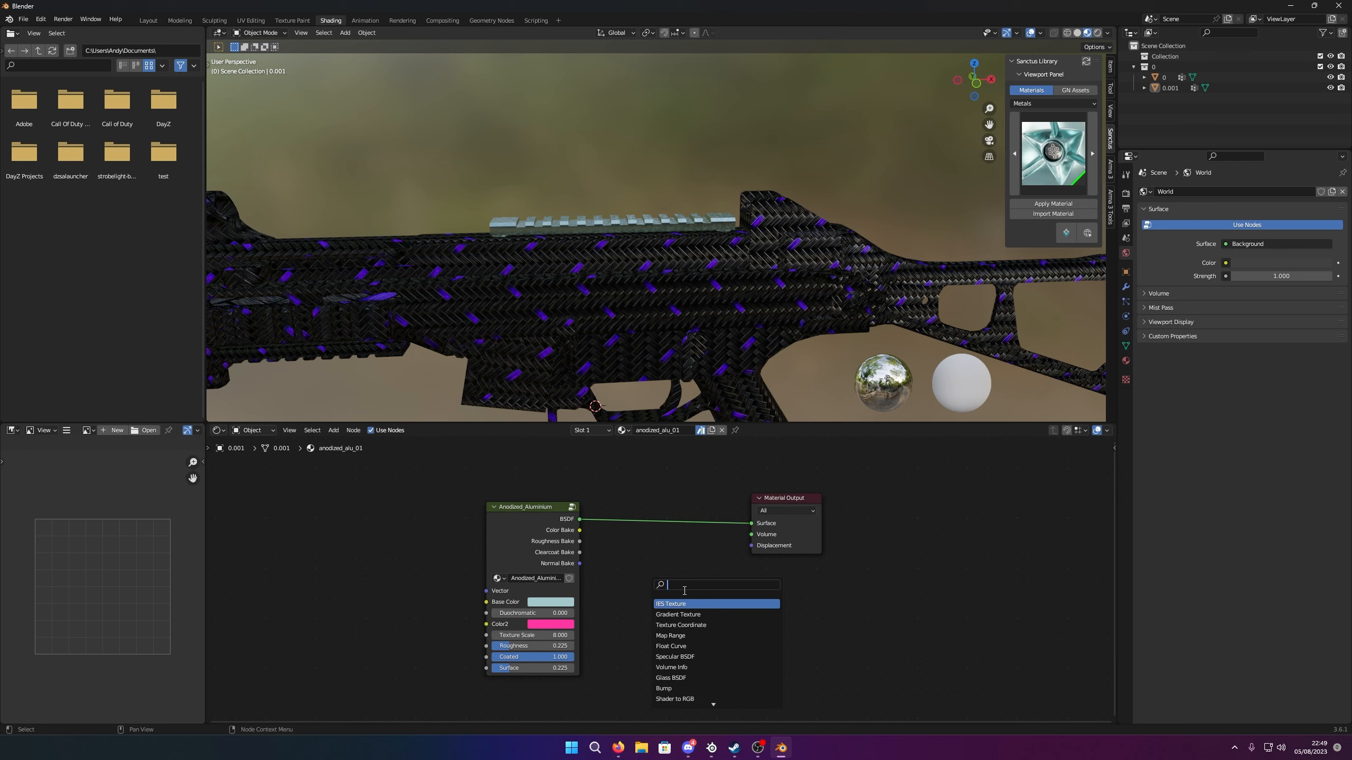
{"action": "type", "text": "dayz"}
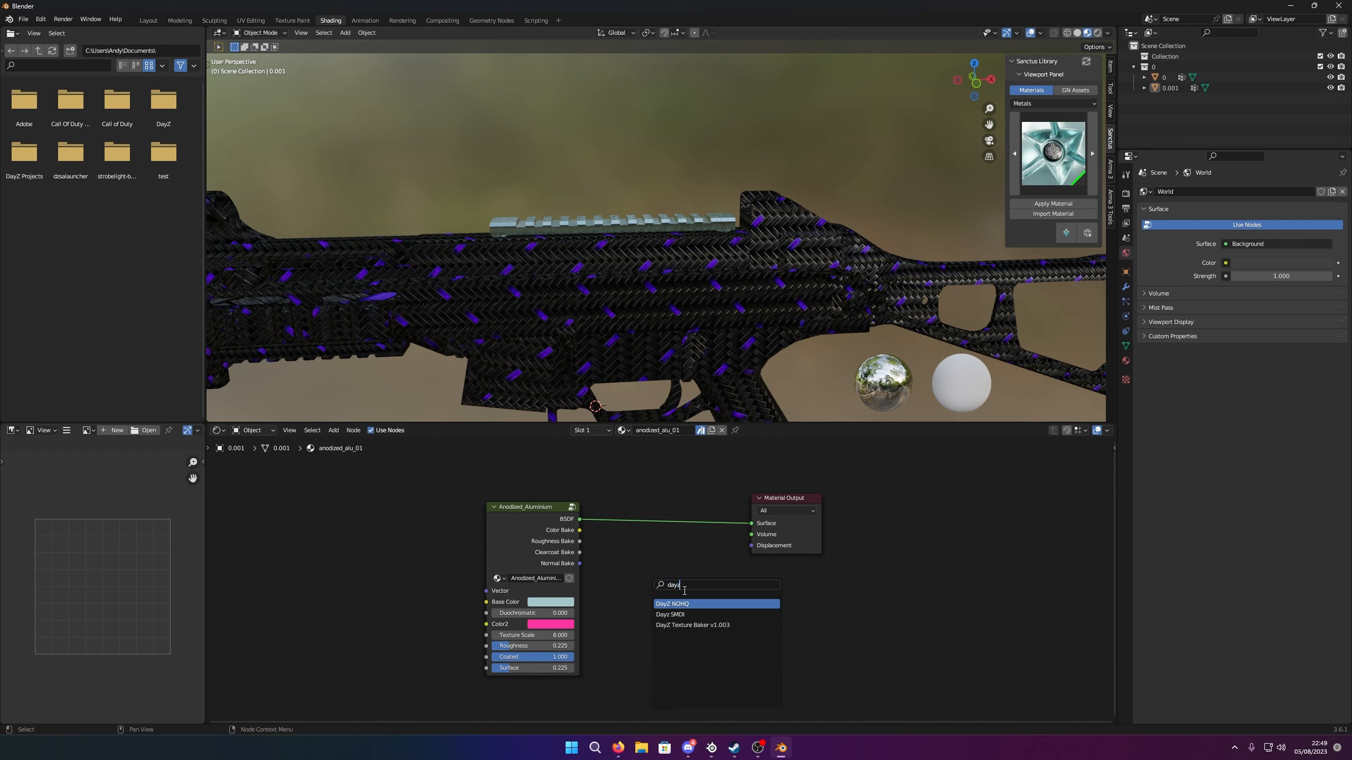
{"action": "left_click", "coordinate": [692, 625]}
{"action": "left_click", "coordinate": [699, 601]}
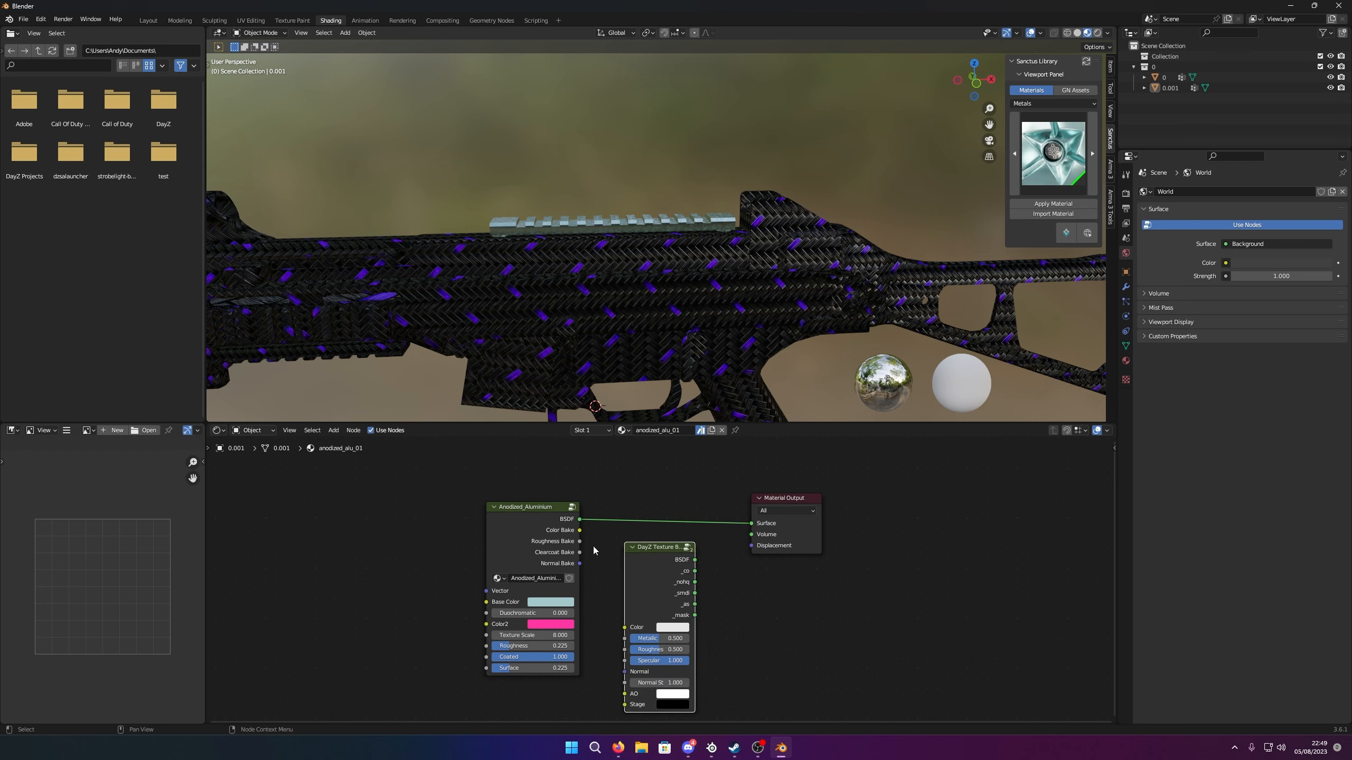
Wire Anodized_Aluminium's Color, Roughness and Normal Bake outputs into the matching DayZ Texture Baker inputs, and the baker's BSDF into Surface
{"action": "mouse_move", "coordinate": [580, 531]}
{"action": "left_mouse_down"}
{"action": "mouse_move", "coordinate": [625, 627]}
{"action": "mouse_move", "coordinate": [581, 544]}
{"action": "left_mouse_up"}
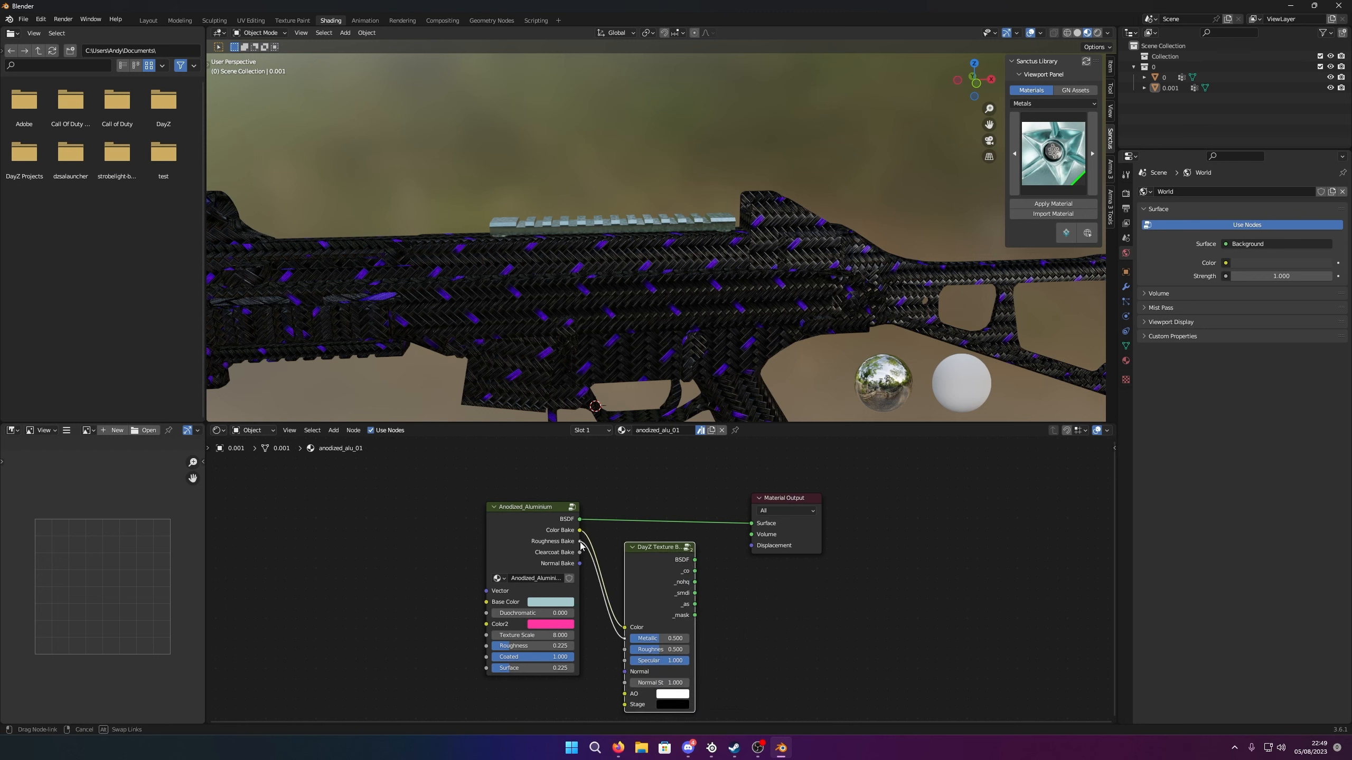
{"action": "left_click_drag", "start_coordinate": [603, 637], "coordinate": [580, 541]}
{"action": "left_click", "coordinate": [621, 650]}
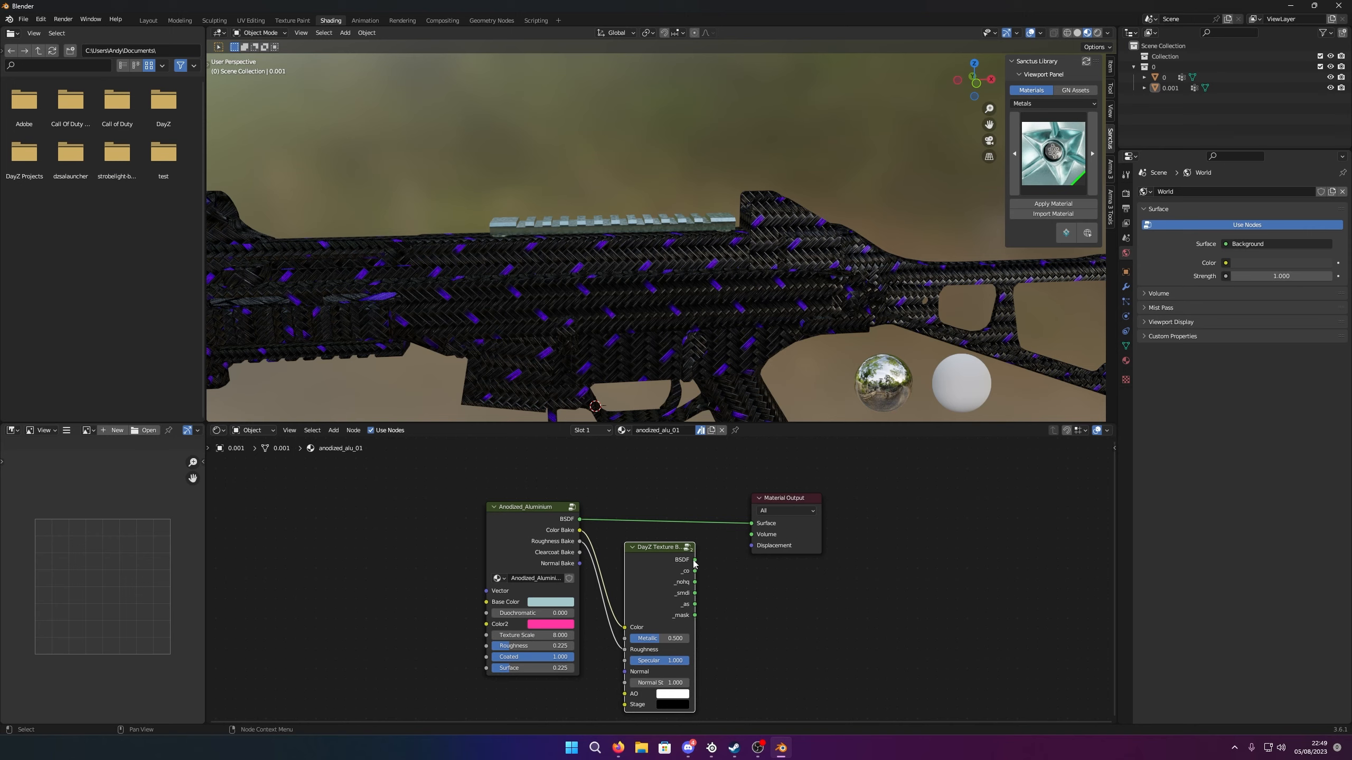
{"action": "left_click_drag", "start_coordinate": [695, 560], "coordinate": [751, 523]}
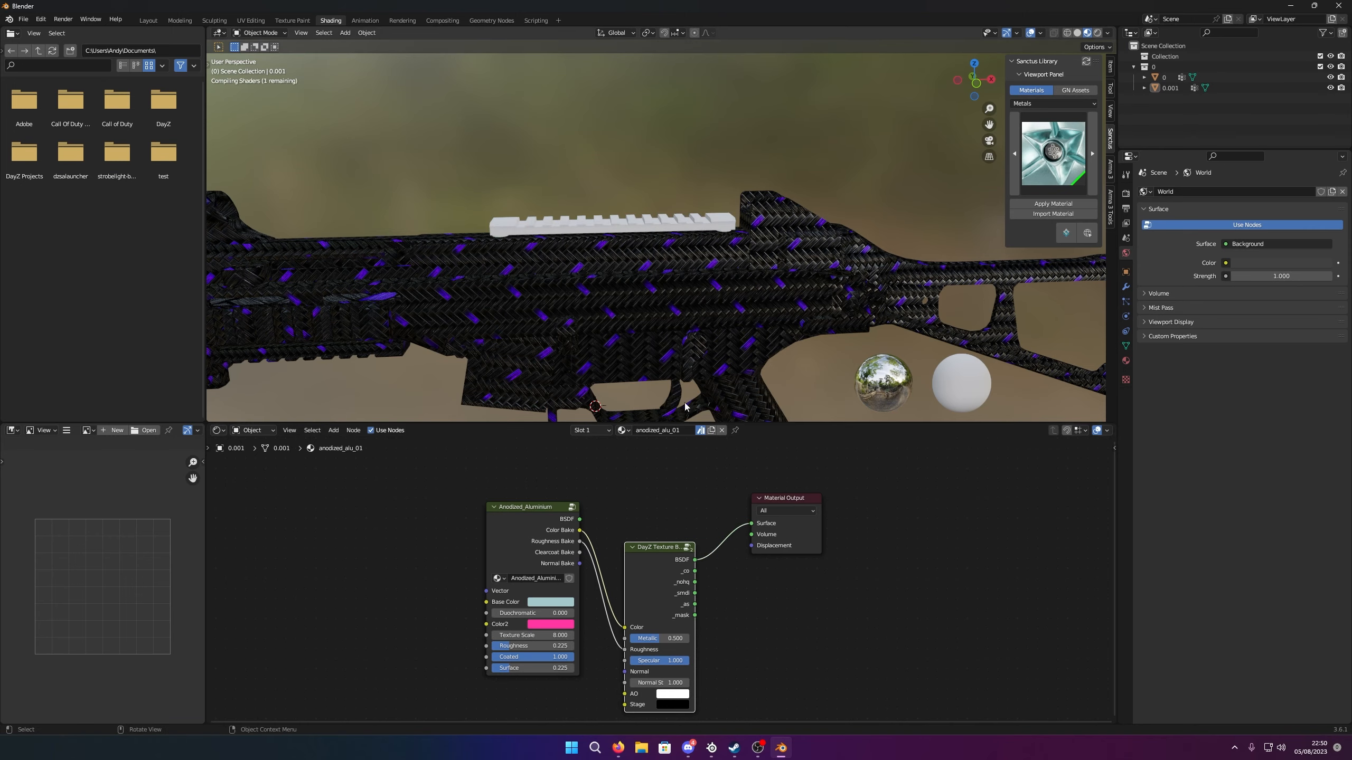
{"action": "scroll", "coordinate": [611, 209], "scroll_direction": "up", "scroll_amount": 4}
{"action": "middle_click_drag", "start_coordinate": [611, 208], "coordinate": [655, 229]}
{"action": "left_click_drag", "start_coordinate": [580, 564], "coordinate": [624, 672]}
{"action": "middle_click_drag", "start_coordinate": [681, 302], "coordinate": [609, 283]}
{"action": "left_click_drag", "start_coordinate": [685, 534], "coordinate": [690, 471]}
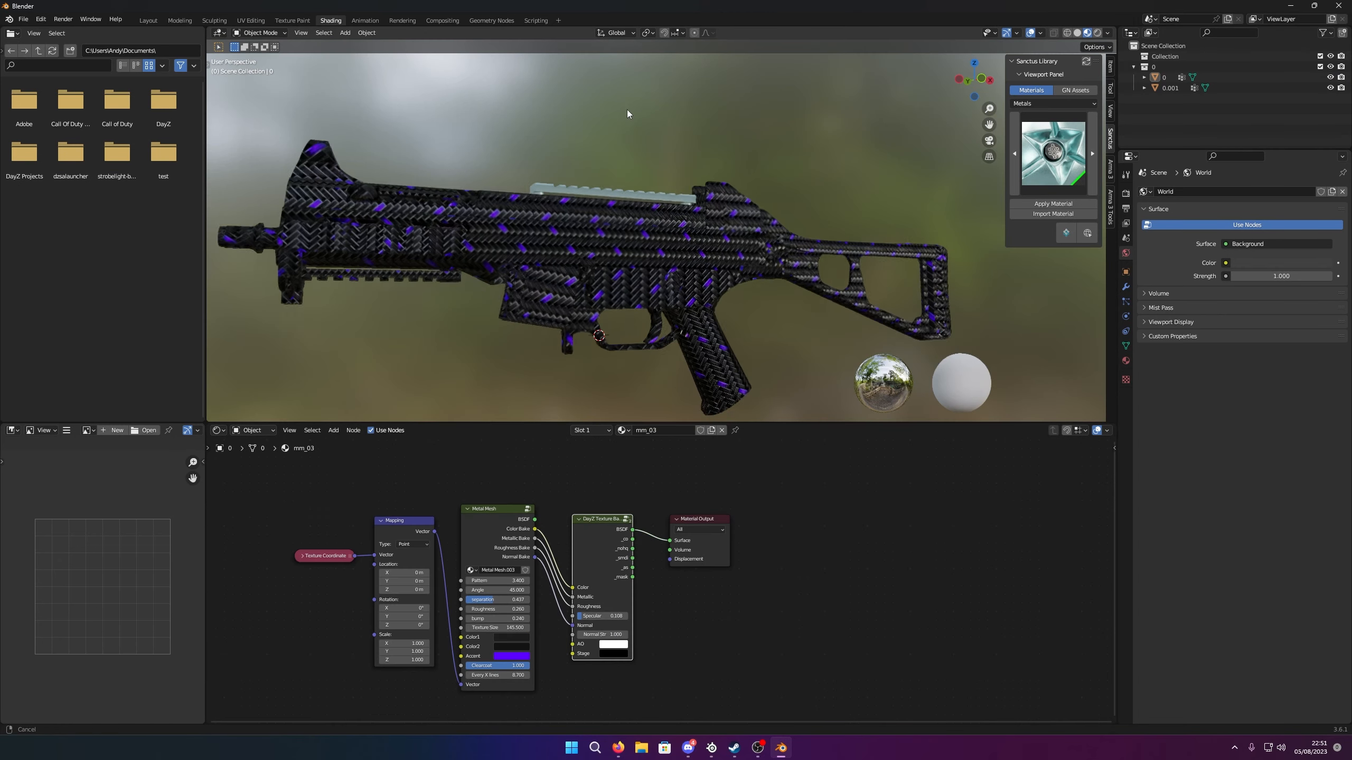
Select the rail and connect its DayZ Texture Baker's _nohq output to the Material Output's Surface
{"action": "middle_click_drag", "start_coordinate": [627, 110], "coordinate": [593, 107]}
{"action": "scroll", "coordinate": [607, 133], "scroll_direction": "up", "scroll_amount": 5}
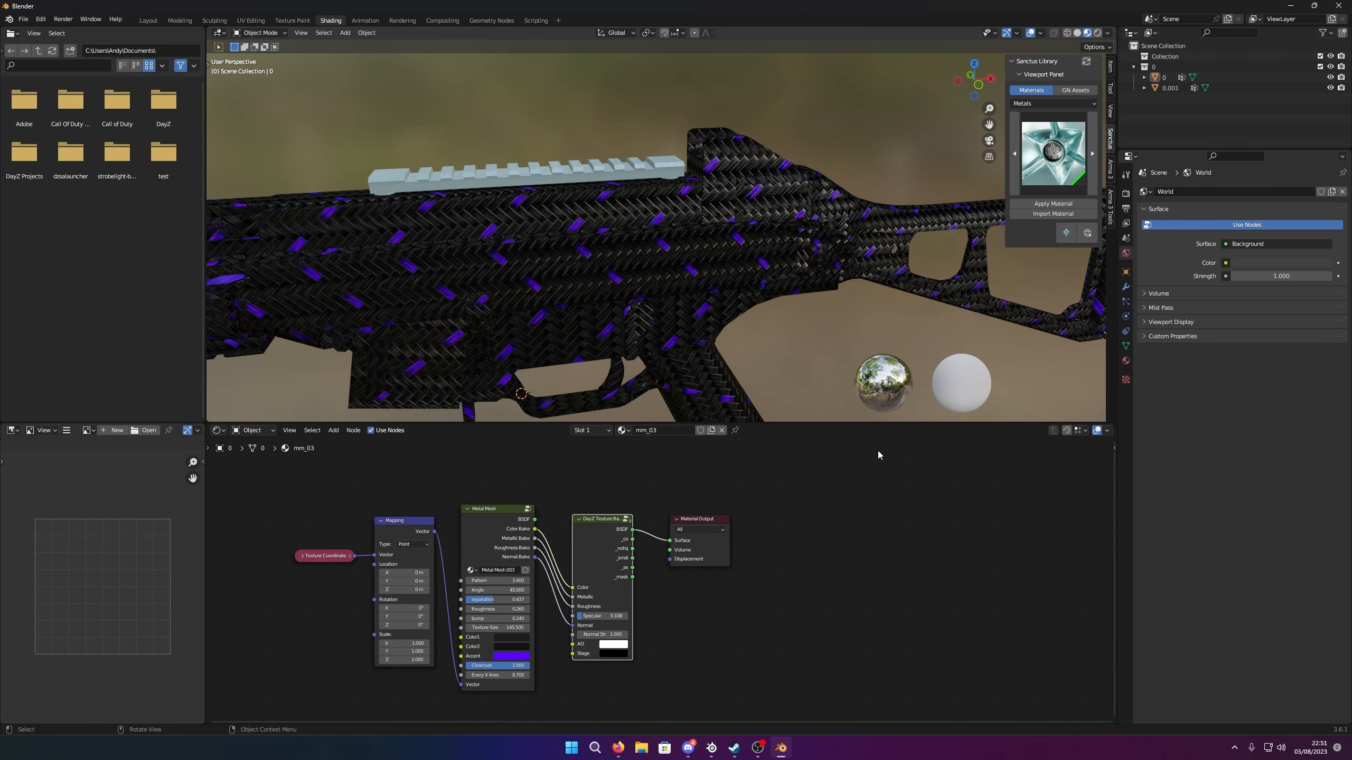
{"action": "left_click", "coordinate": [878, 517]}
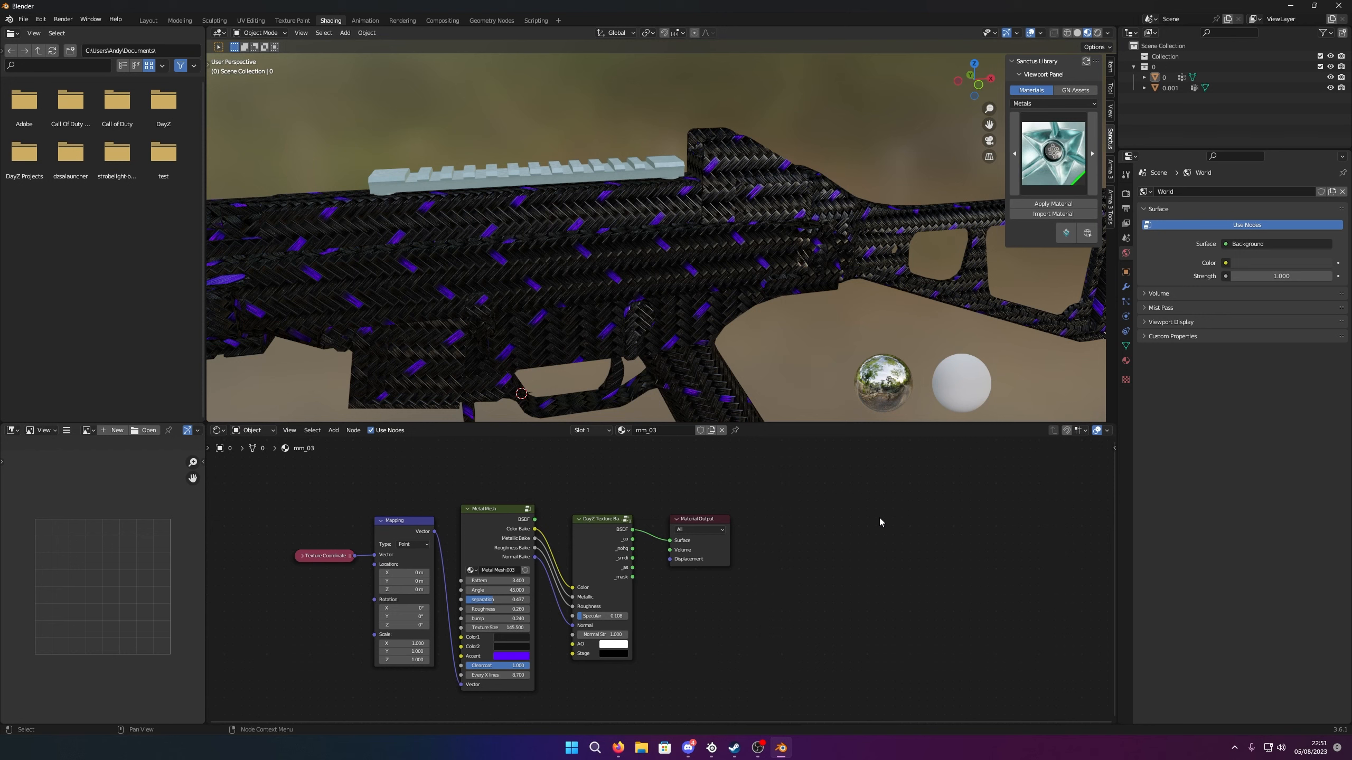
{"action": "left_click", "coordinate": [650, 171]}
{"action": "middle_click_drag", "start_coordinate": [775, 488], "coordinate": [665, 400]}
{"action": "left_click_drag", "start_coordinate": [653, 566], "coordinate": [709, 570]}
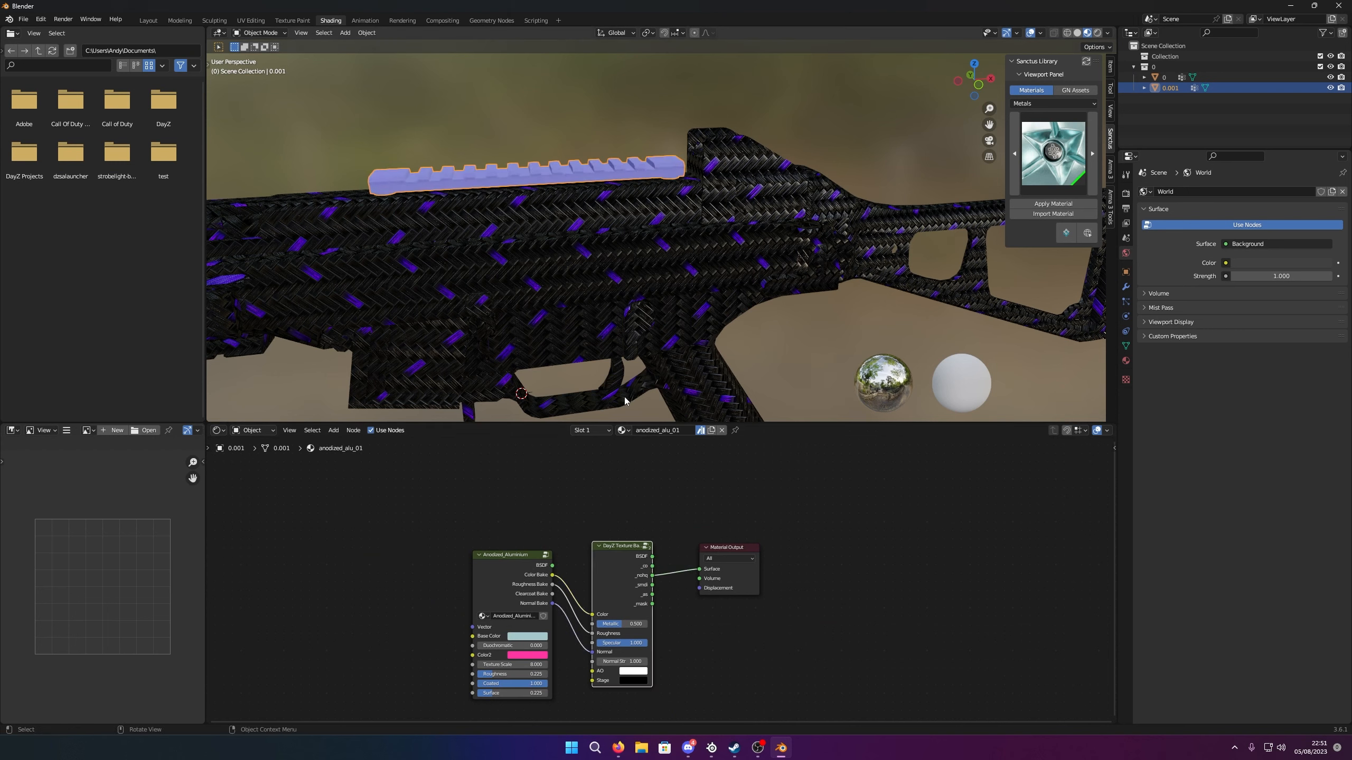
Select the gun body and connect its baker's _nohq output to Surface in the mm_03 material
{"action": "left_click", "coordinate": [645, 340]}
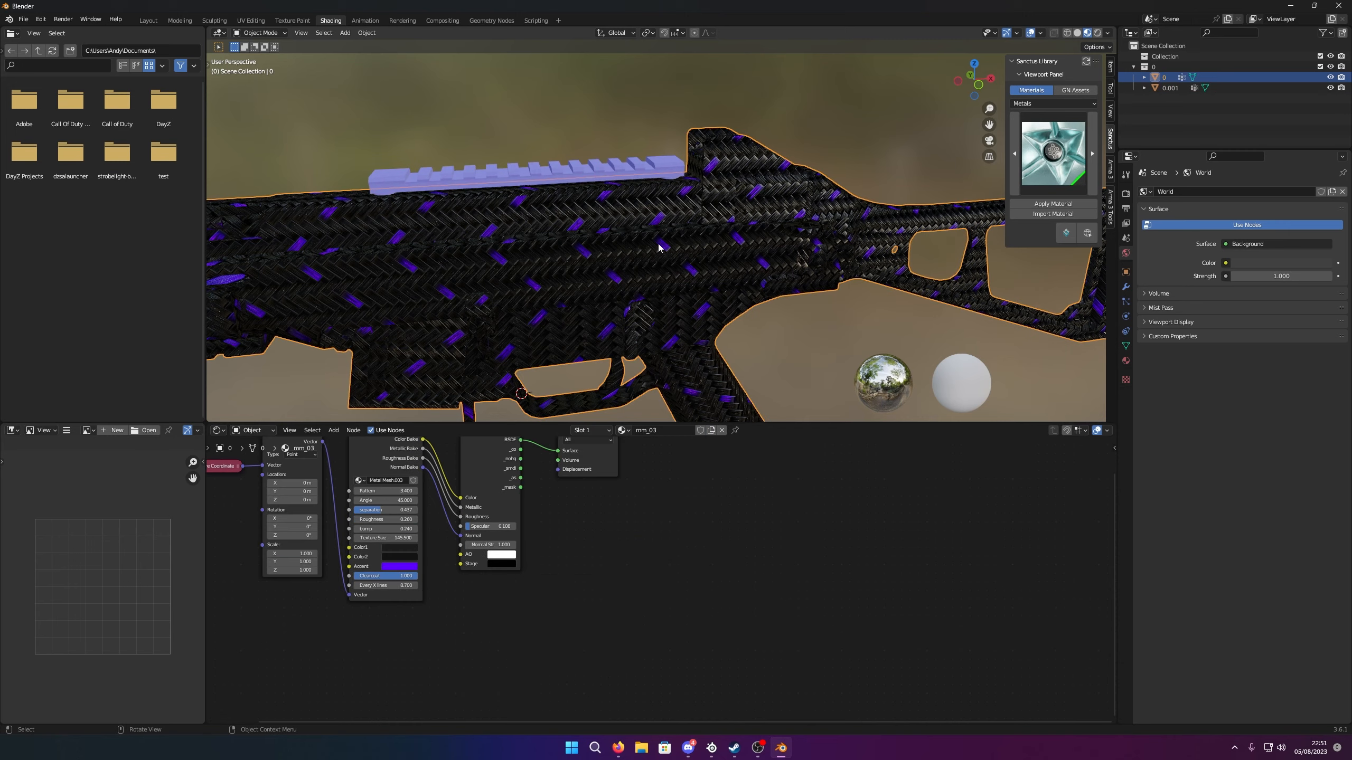
{"action": "middle_click_drag", "start_coordinate": [537, 484], "coordinate": [543, 524]}
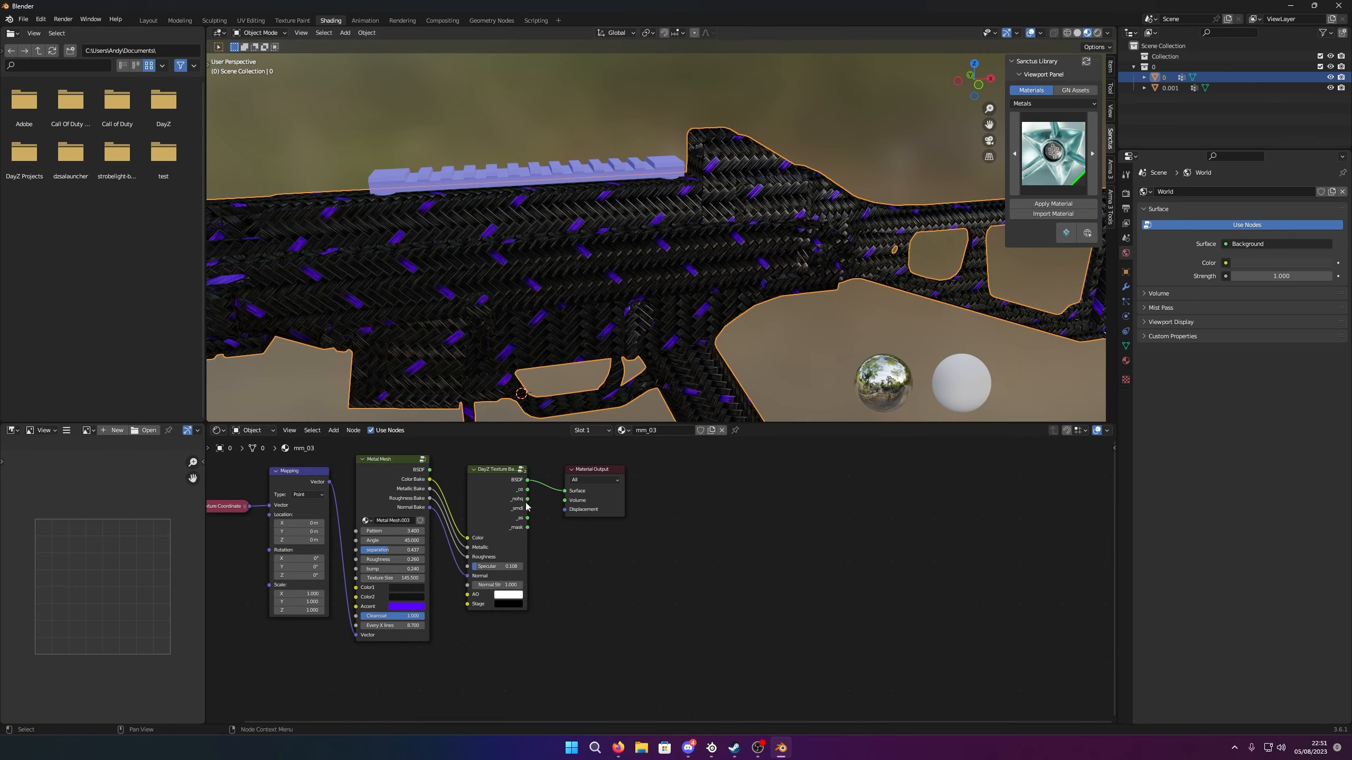
{"action": "left_click_drag", "start_coordinate": [527, 499], "coordinate": [565, 491]}
{"action": "middle_click_drag", "start_coordinate": [601, 298], "coordinate": [576, 196]}
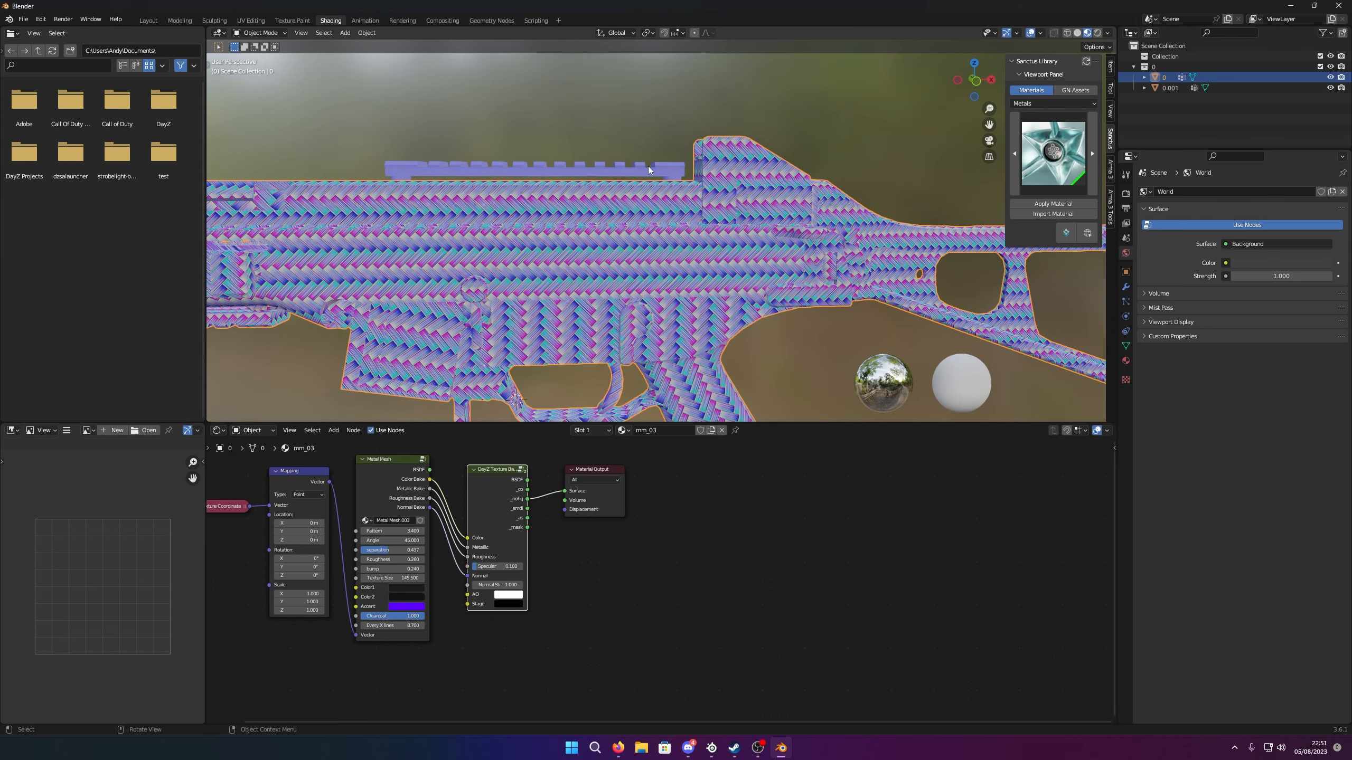
Select the rail together with the gun body, join them into one object, and undo the join
{"action": "left_click", "coordinate": [1165, 89], "text": "ctrl"}
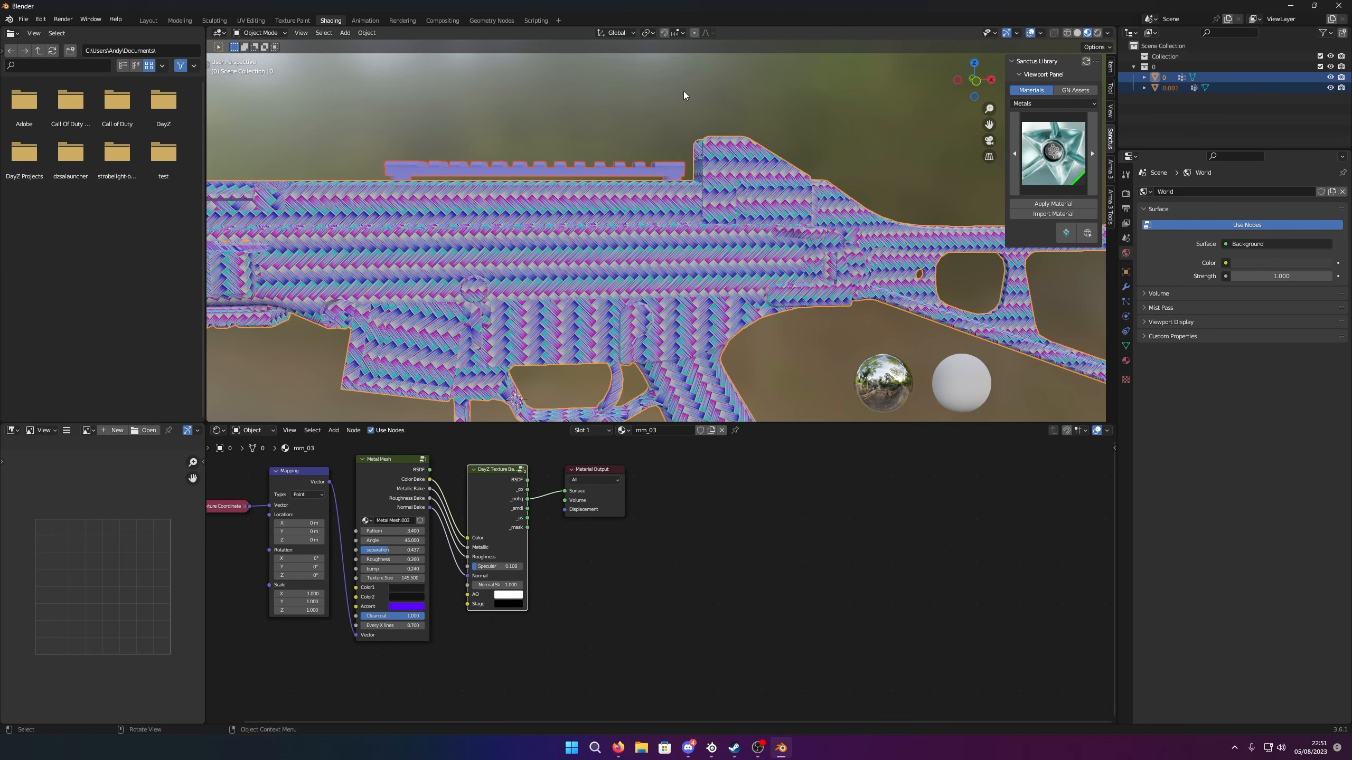
{"action": "left_click", "coordinate": [593, 170], "text": "shift"}
{"action": "left_click", "coordinate": [725, 203], "text": "shift"}
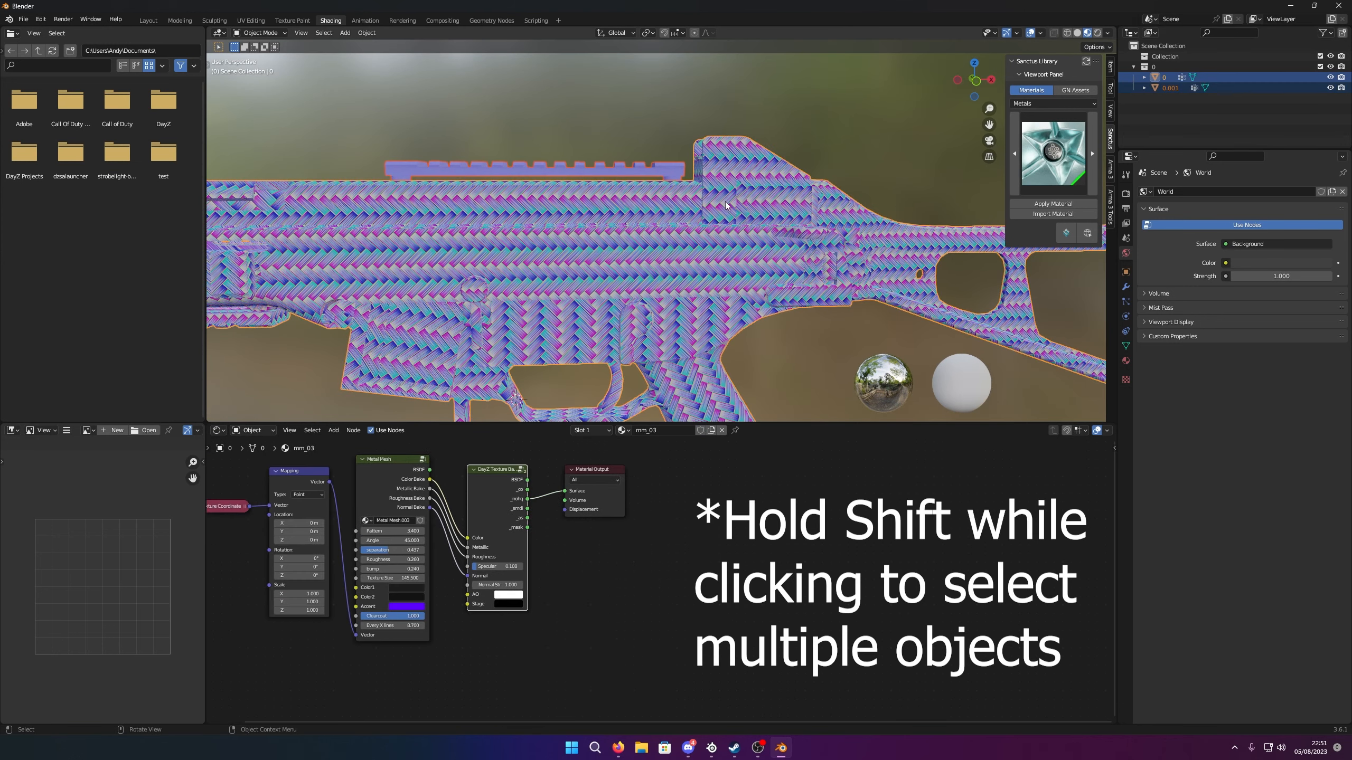
{"action": "key", "text": "ctrl+j"}
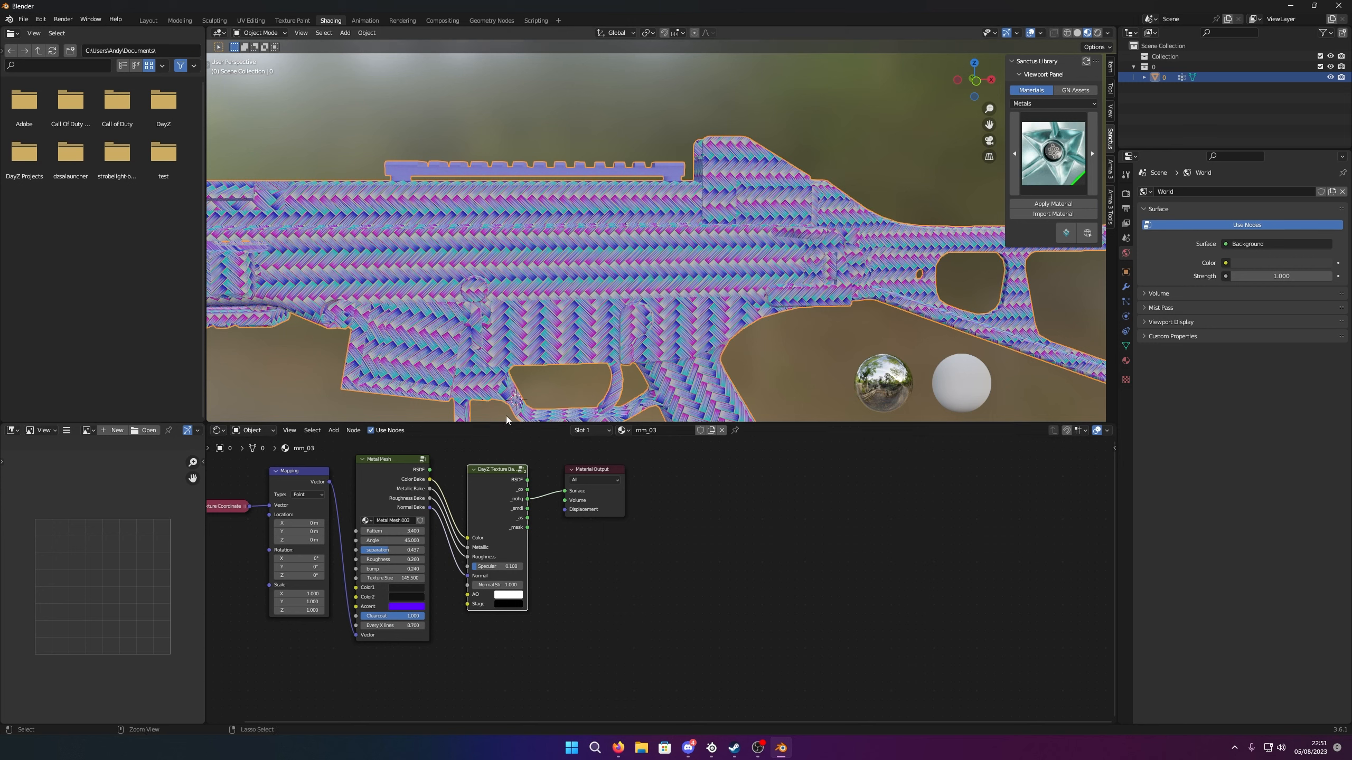
{"action": "key", "text": "ctrl+z"}
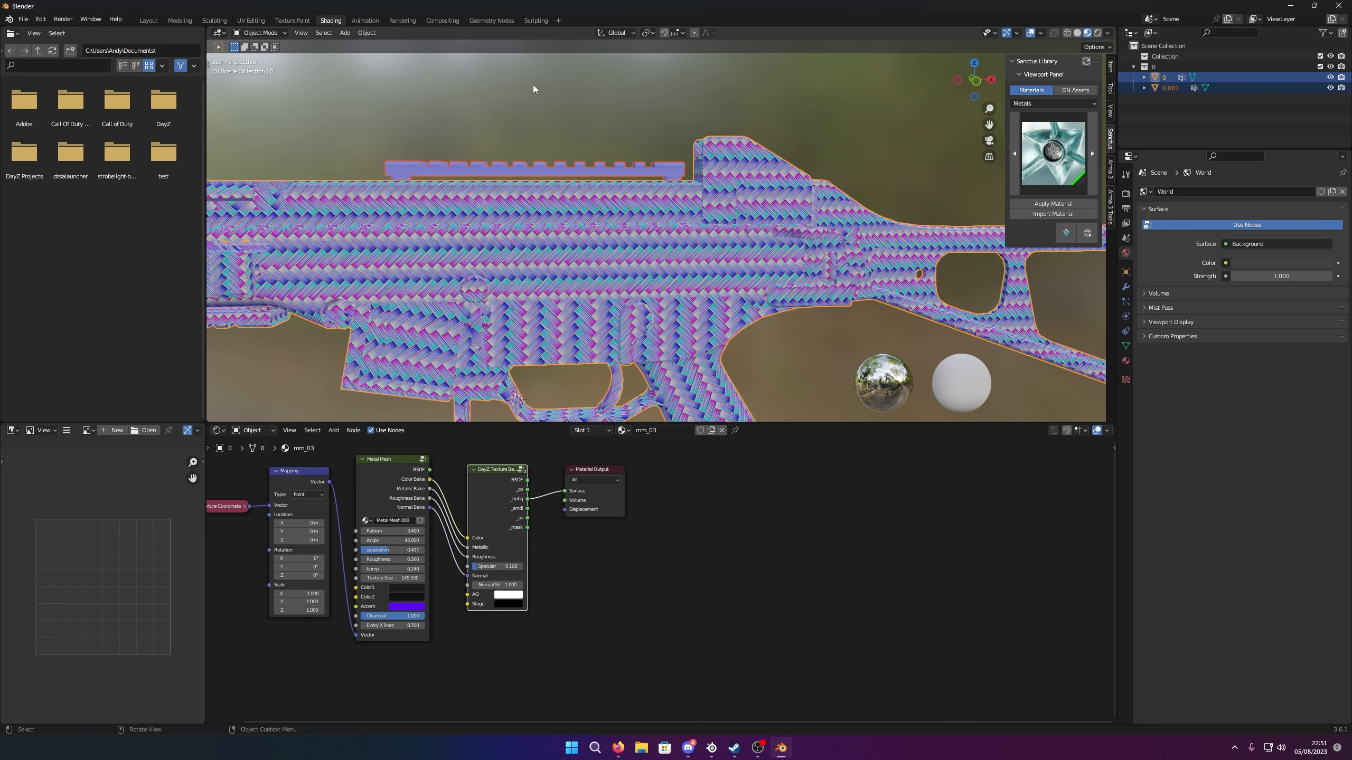
Connect the baker's _smdi output to Surface in both the rail's and the gun body's materials
{"action": "left_click", "coordinate": [583, 169]}
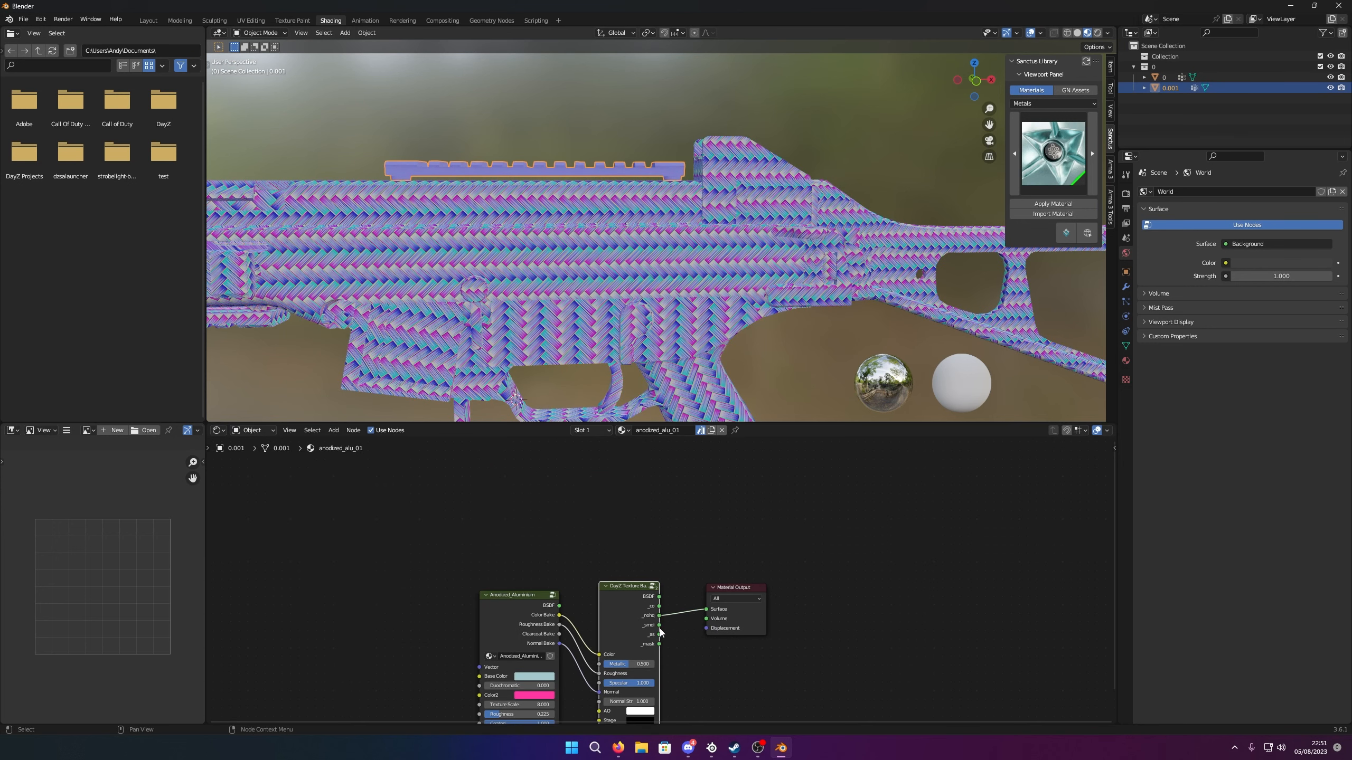
{"action": "left_click_drag", "start_coordinate": [659, 625], "coordinate": [705, 610]}
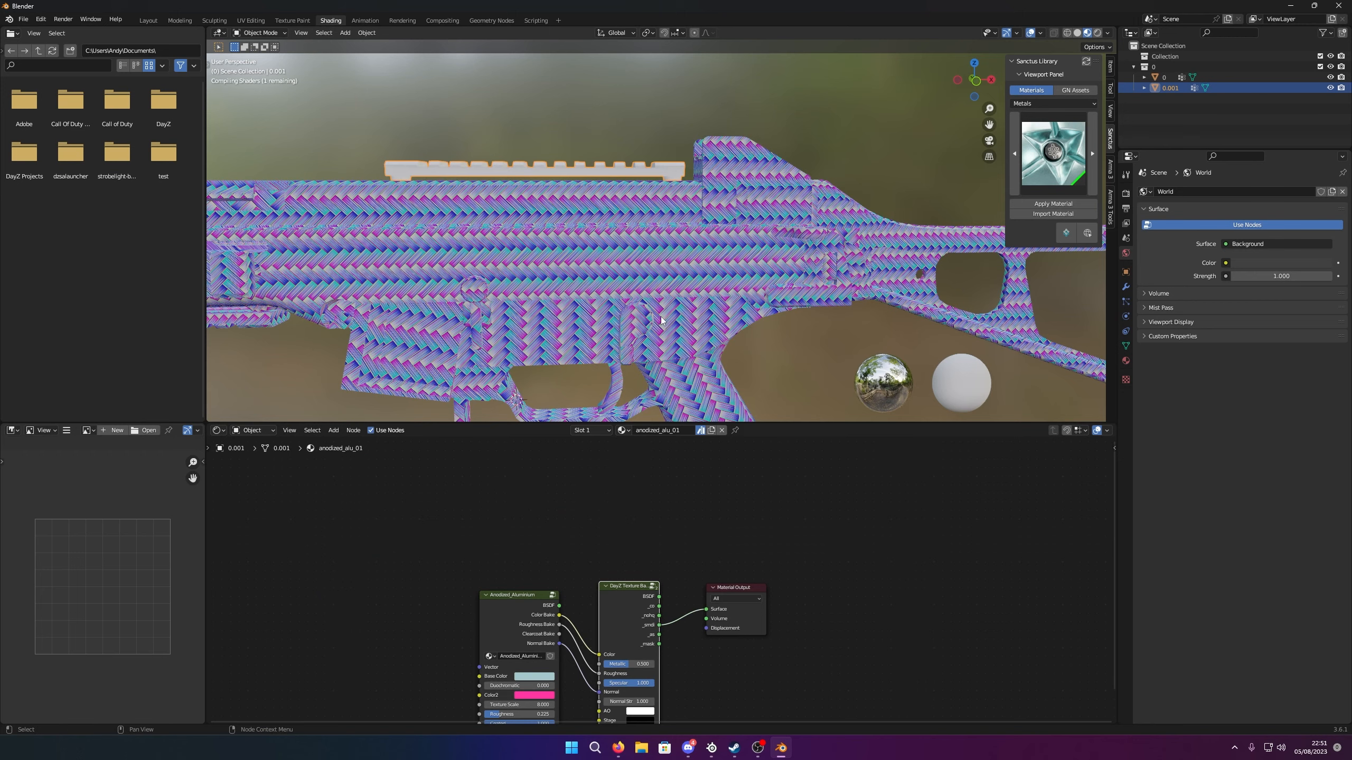
{"action": "left_click", "coordinate": [660, 322]}
{"action": "left_click_drag", "start_coordinate": [528, 512], "coordinate": [564, 491]}
Join the rail to the gun body with the _smdi outputs connected, and undo the join
{"action": "left_click", "coordinate": [637, 176]}
{"action": "left_click", "coordinate": [724, 210], "text": "shift"}
{"action": "key", "text": "ctrl+j"}
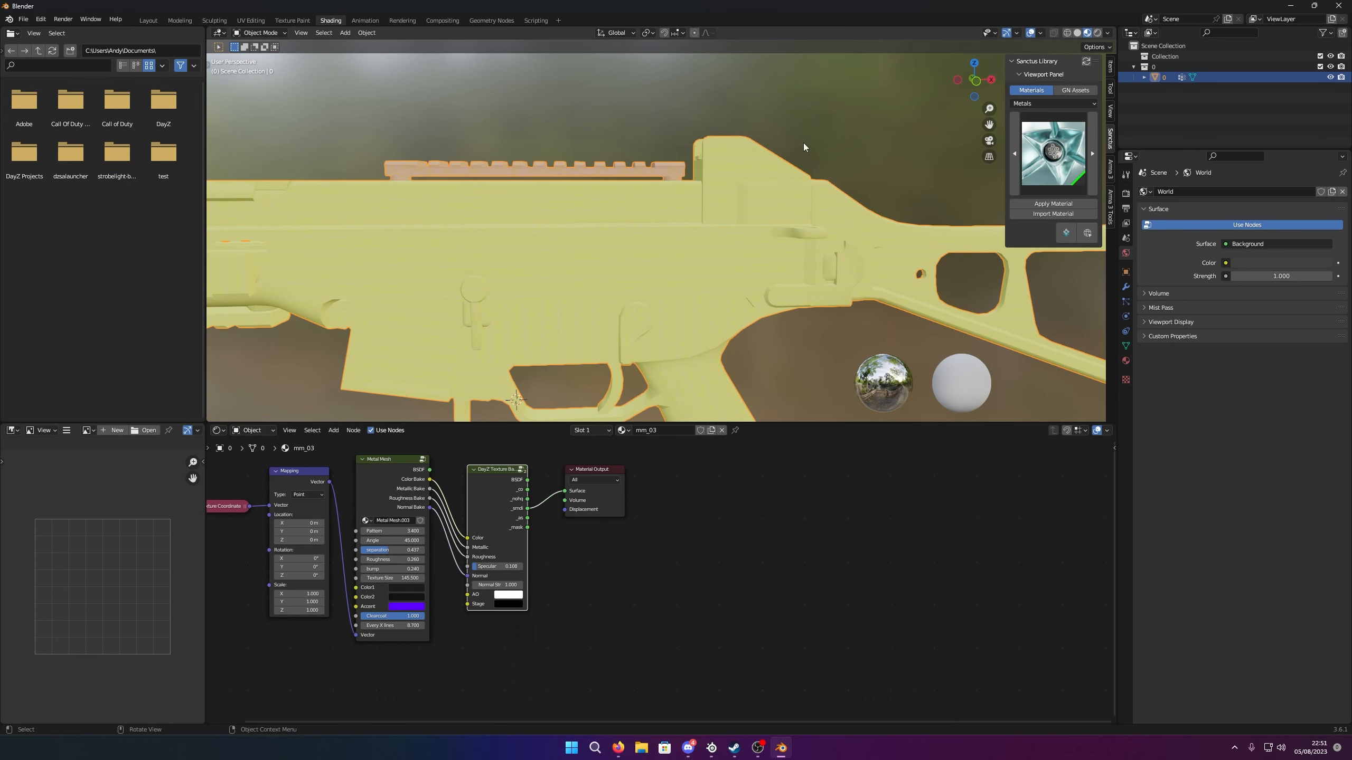
{"action": "key", "text": "ctrl+z"}
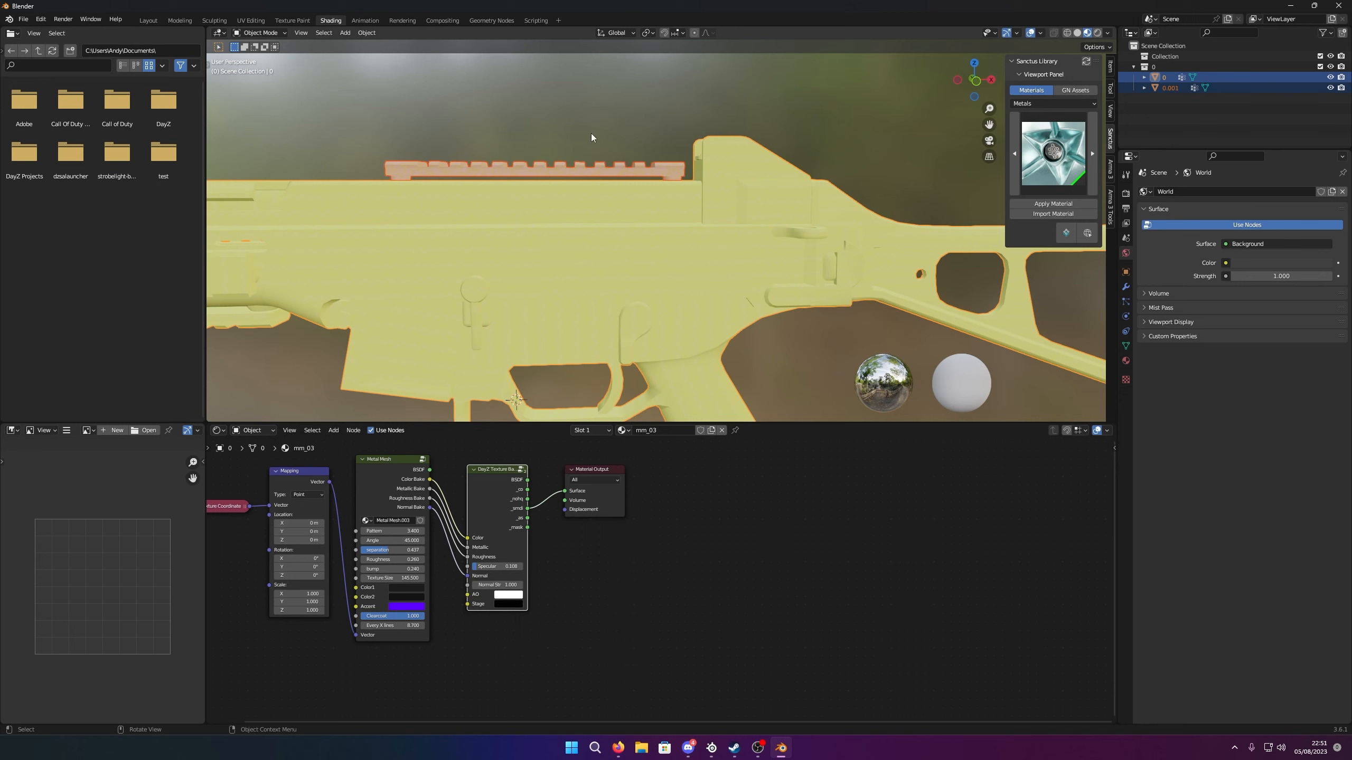
Check the rail and gun body as separate objects, clear the selection, and view the whole gun
{"action": "key", "text": "alt+a"}
{"action": "left_click", "coordinate": [623, 171]}
{"action": "left_click", "coordinate": [710, 188]}
{"action": "left_click", "coordinate": [641, 169]}
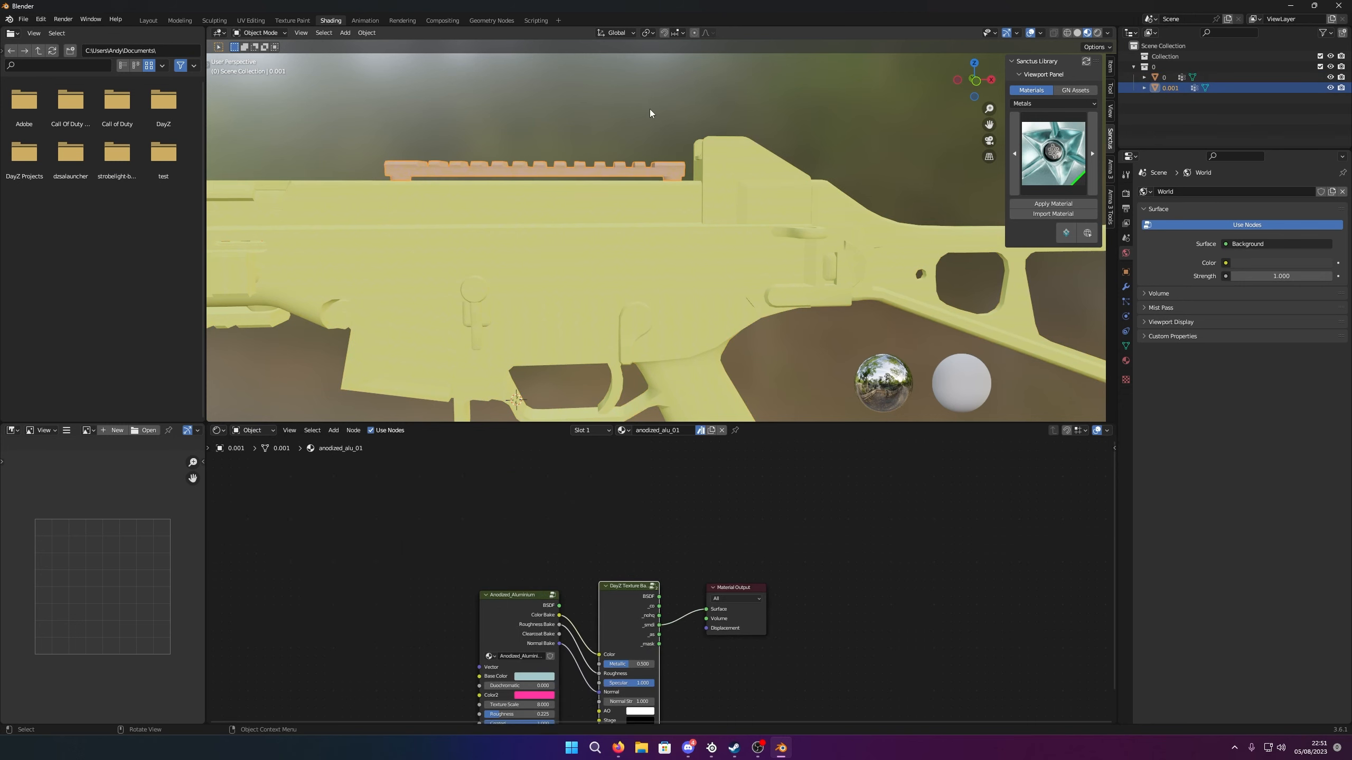
{"action": "left_click", "coordinate": [650, 109]}
{"action": "scroll", "coordinate": [665, 163], "scroll_direction": "down", "scroll_amount": 6}
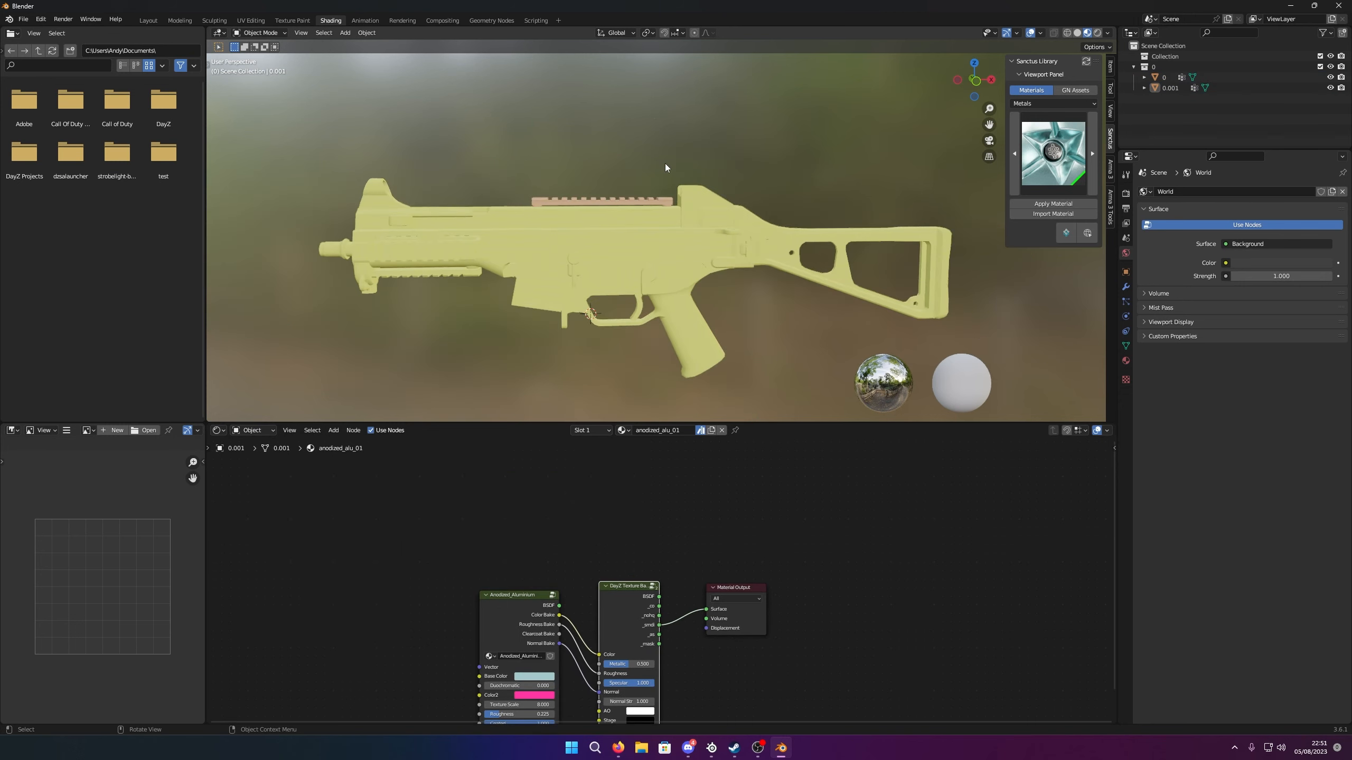
{"action": "middle_click_drag", "start_coordinate": [665, 164], "coordinate": [251, 164]}
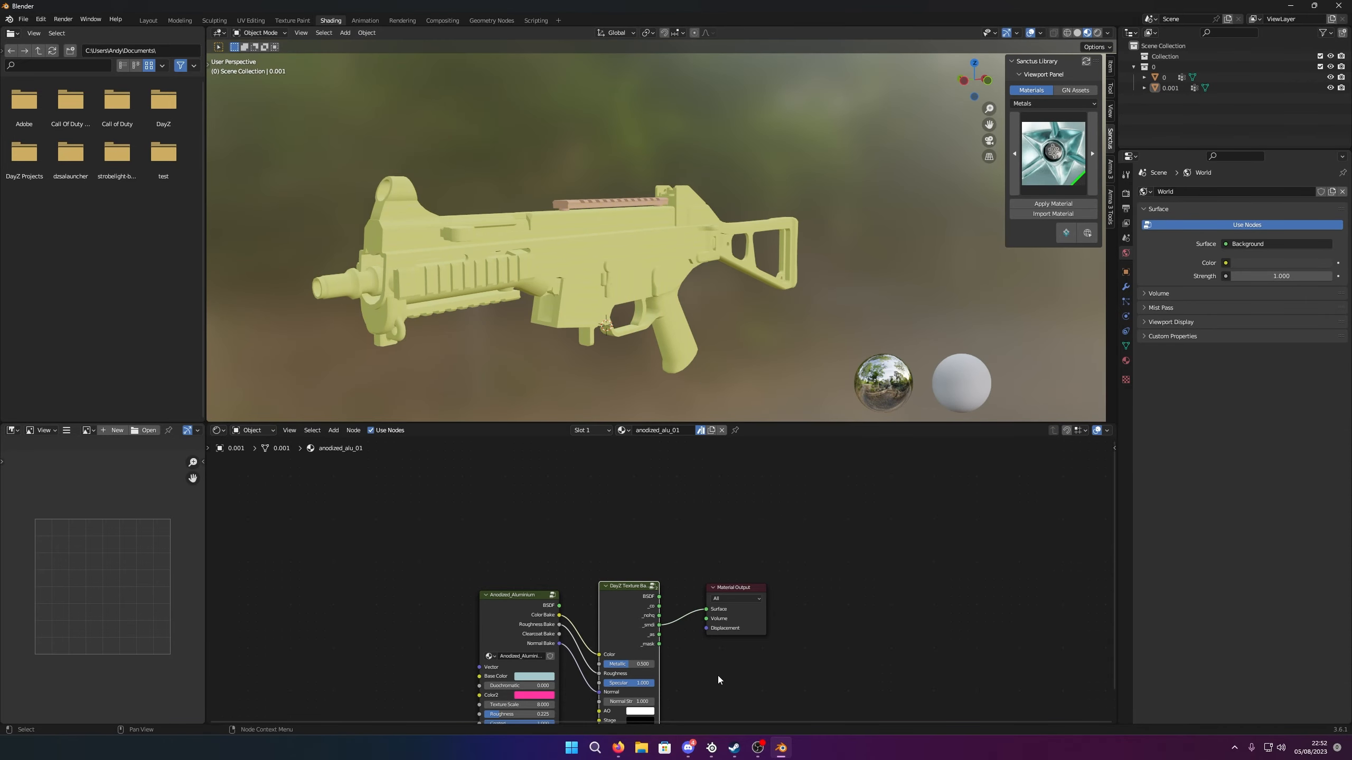
{"action": "middle_click_drag", "start_coordinate": [744, 319], "coordinate": [684, 311]}
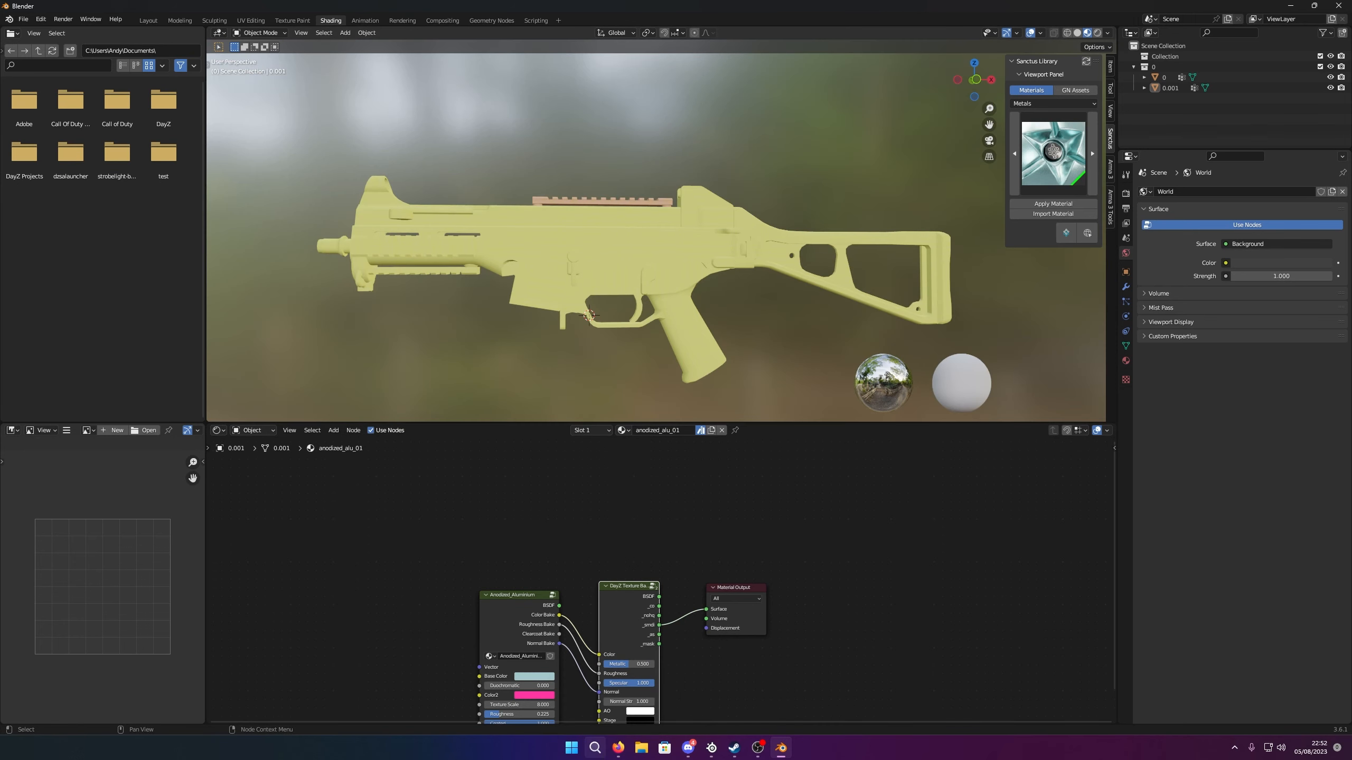
Switch to Firefox and view the YouTube Studio channel analytics page with the live subscriber count
{"action": "left_click", "coordinate": [618, 747]}
{"action": "left_click", "coordinate": [84, 13]}
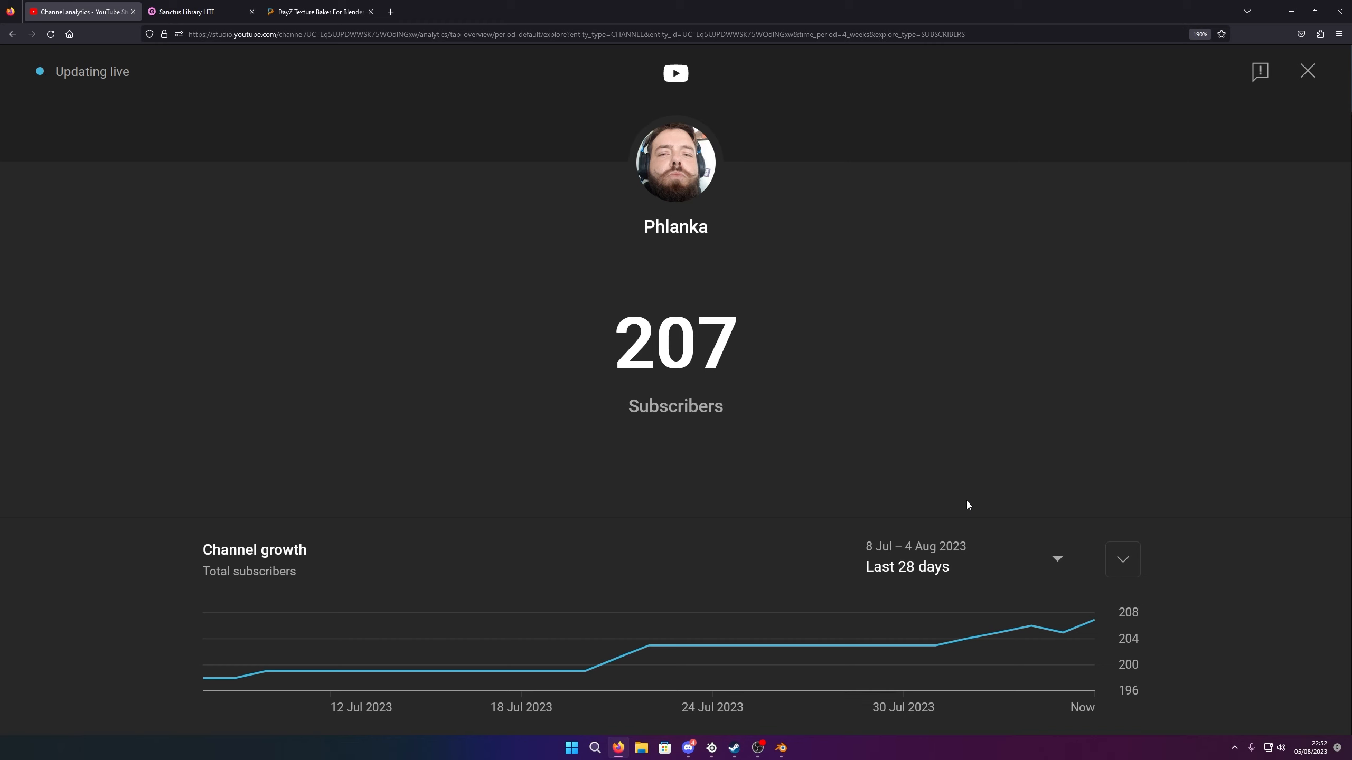
{"action": "left_click", "coordinate": [763, 751]}
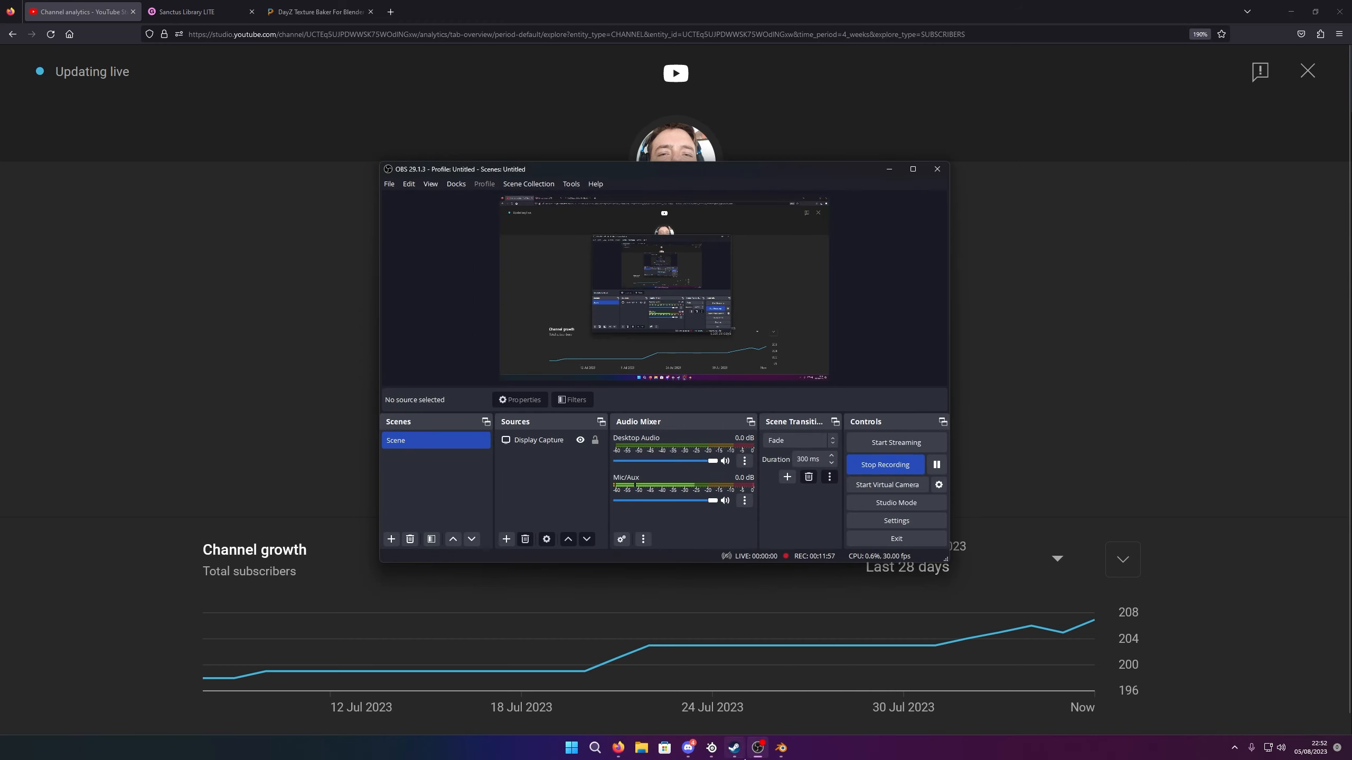
{"action": "mouse_move", "coordinate": [781, 751]}
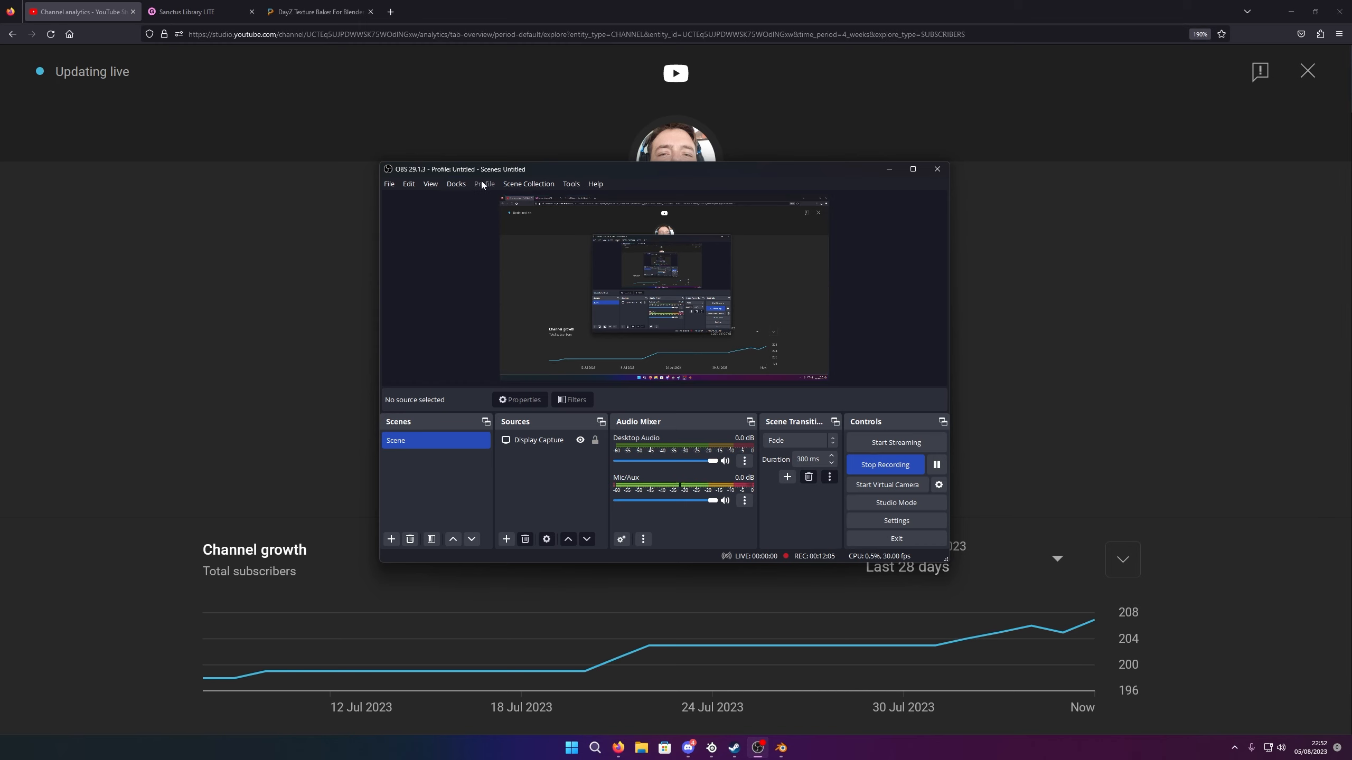
{"action": "left_click_drag", "start_coordinate": [485, 173], "coordinate": [497, 436]}
{"action": "left_click_drag", "start_coordinate": [790, 438], "coordinate": [754, 141]}
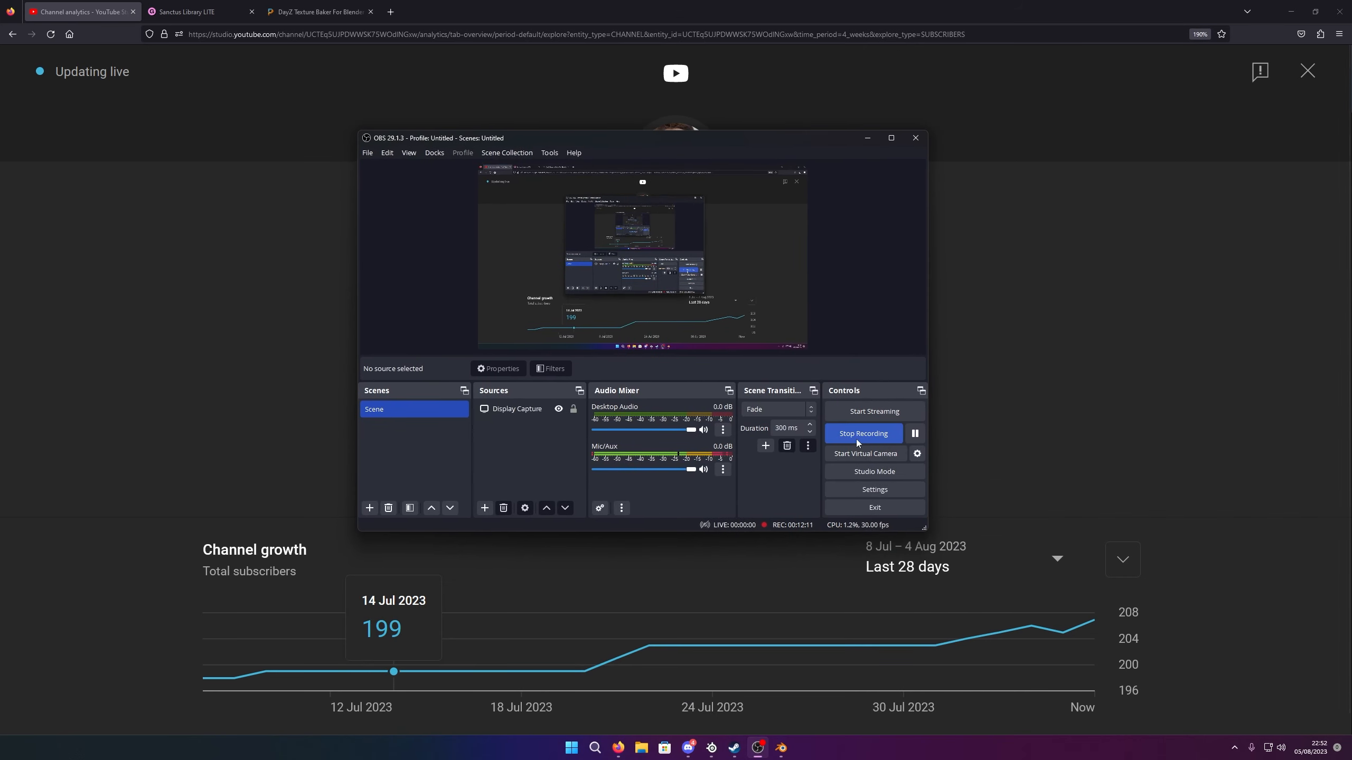